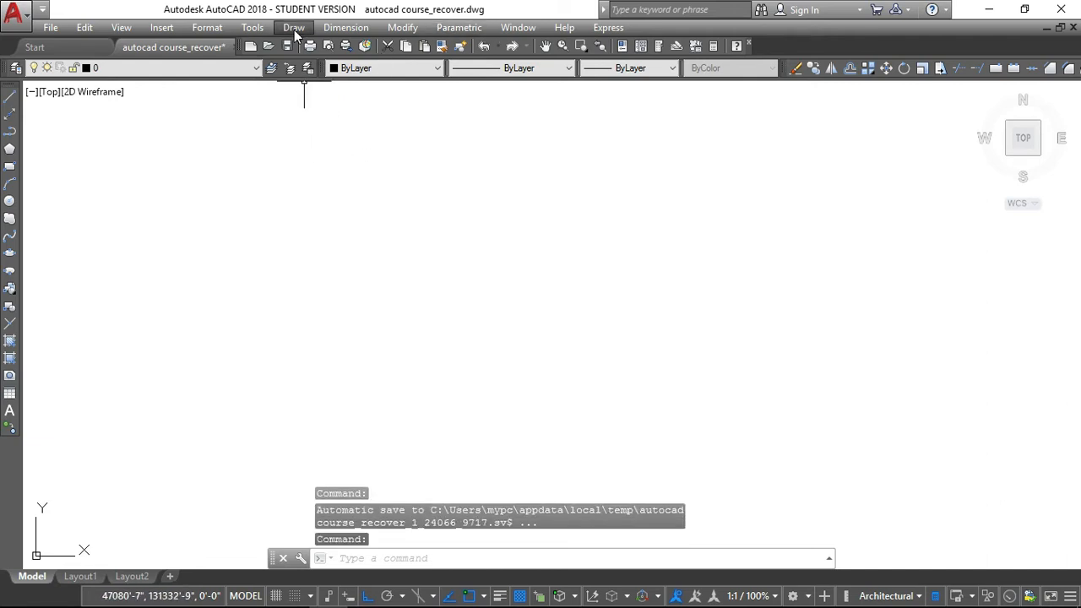
click(294, 27)
mouse_move(343, 498)
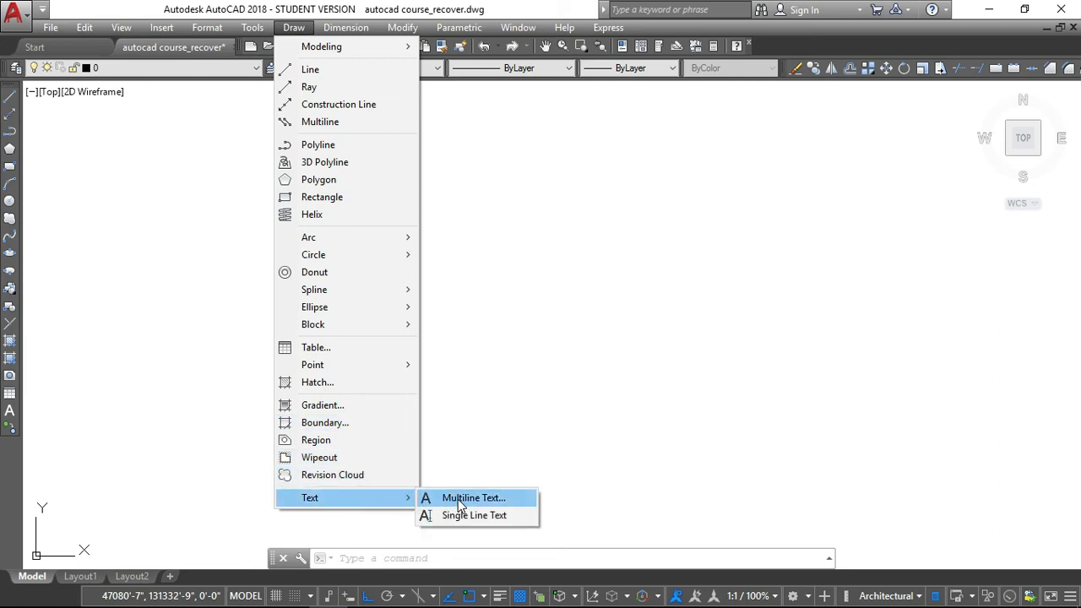
click(457, 498)
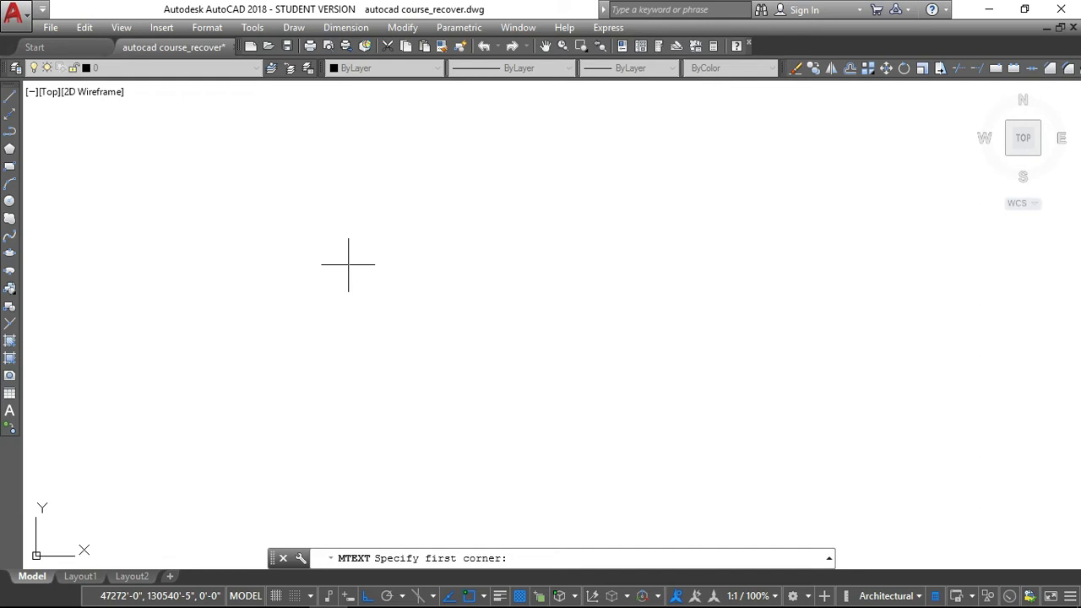
click(345, 221)
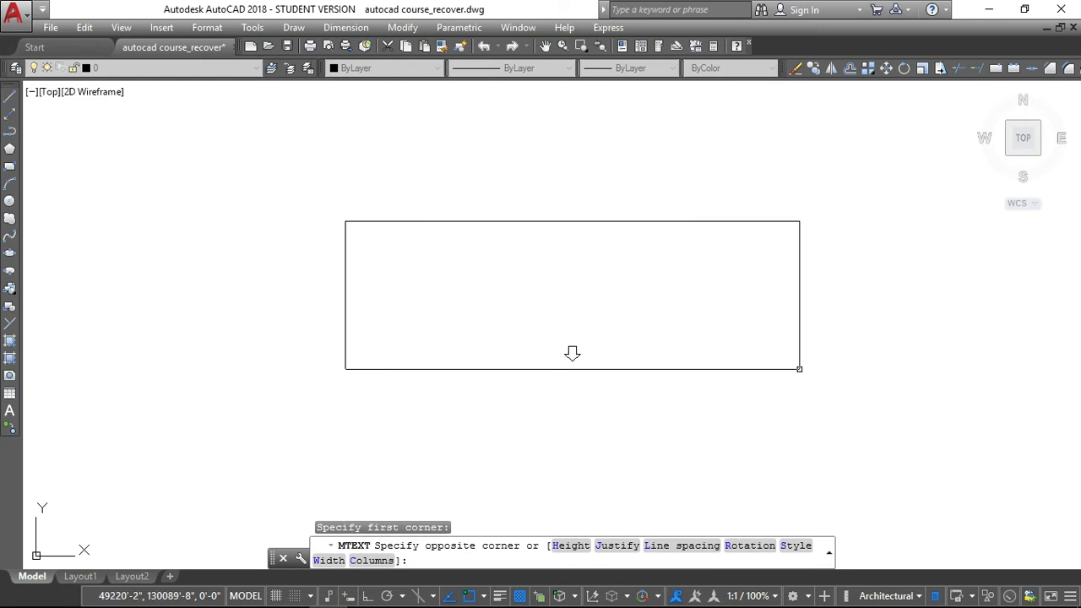
click(767, 307)
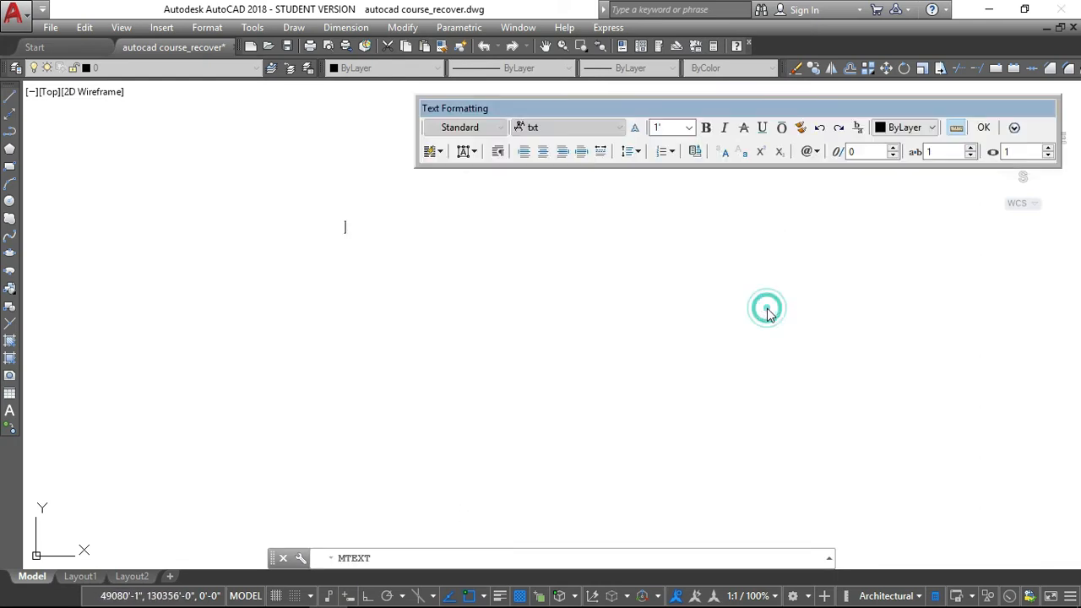
scroll(329, 268, up, 2)
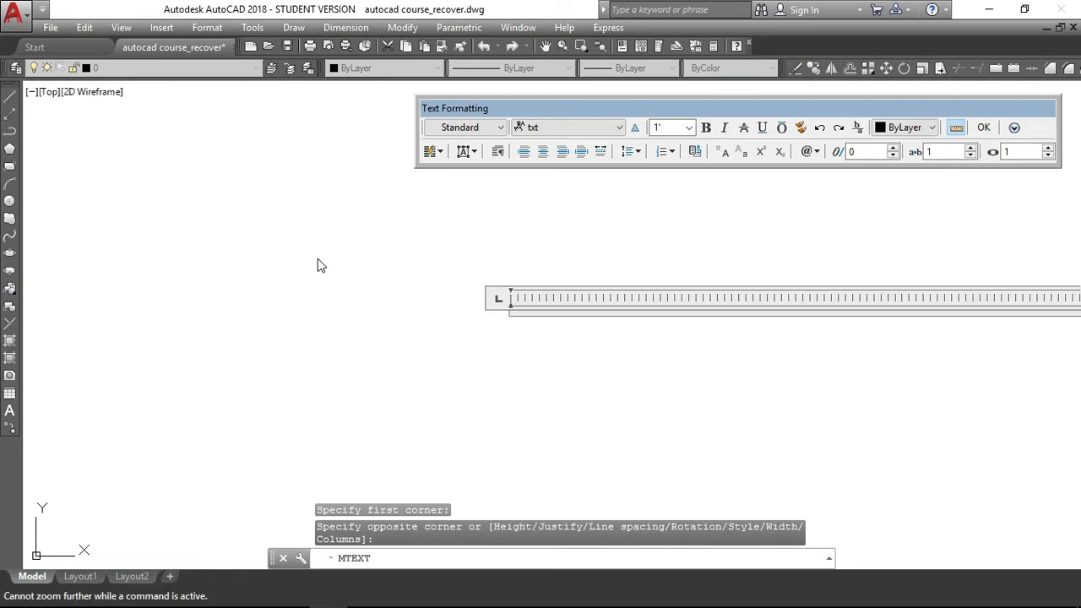
scroll(743, 298, up, 1)
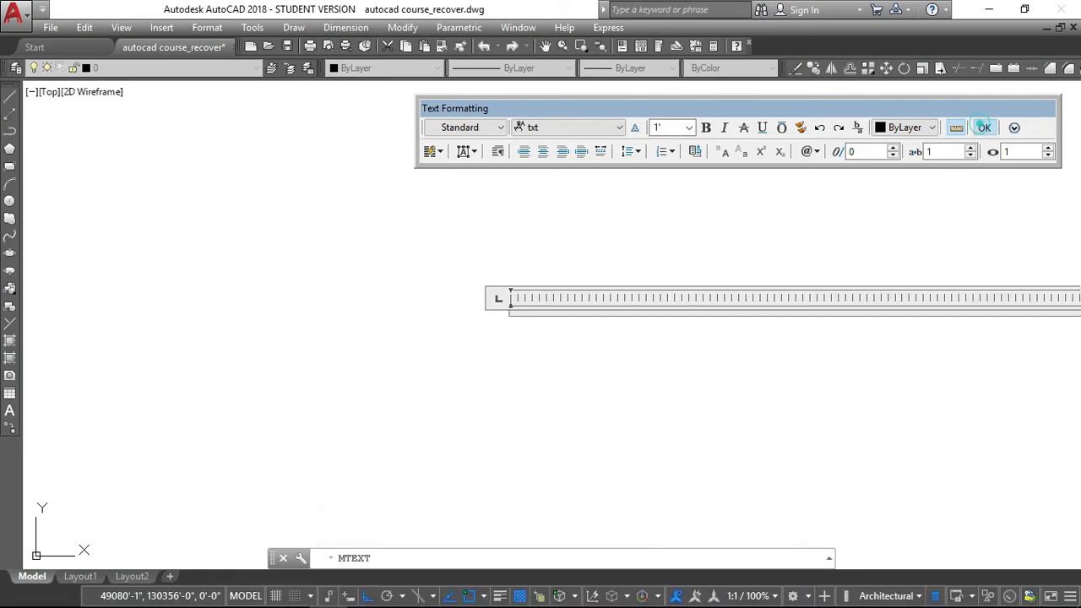
click(983, 127)
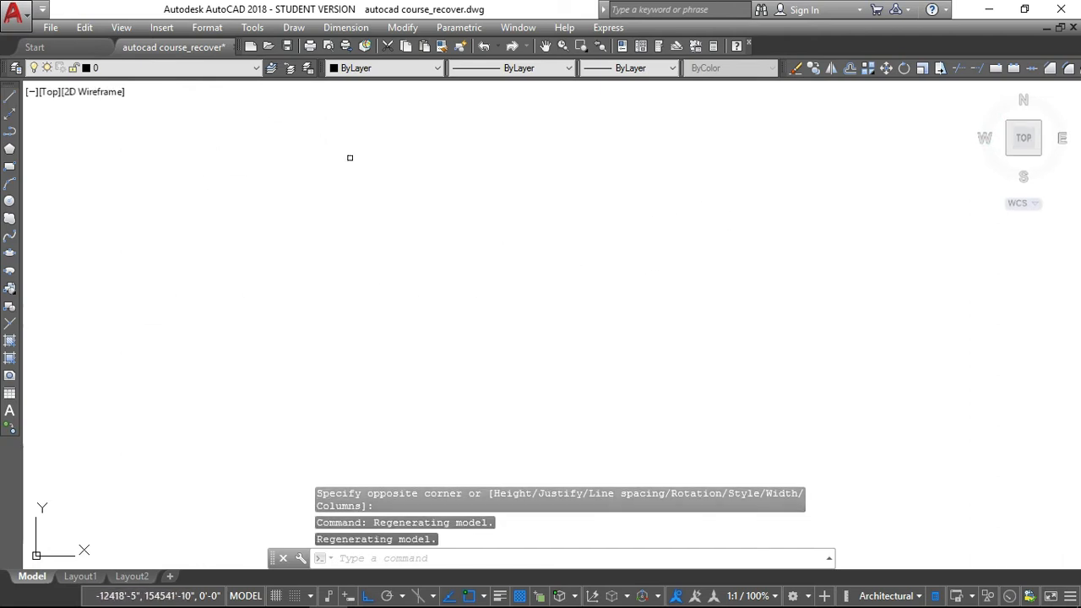
click(10, 412)
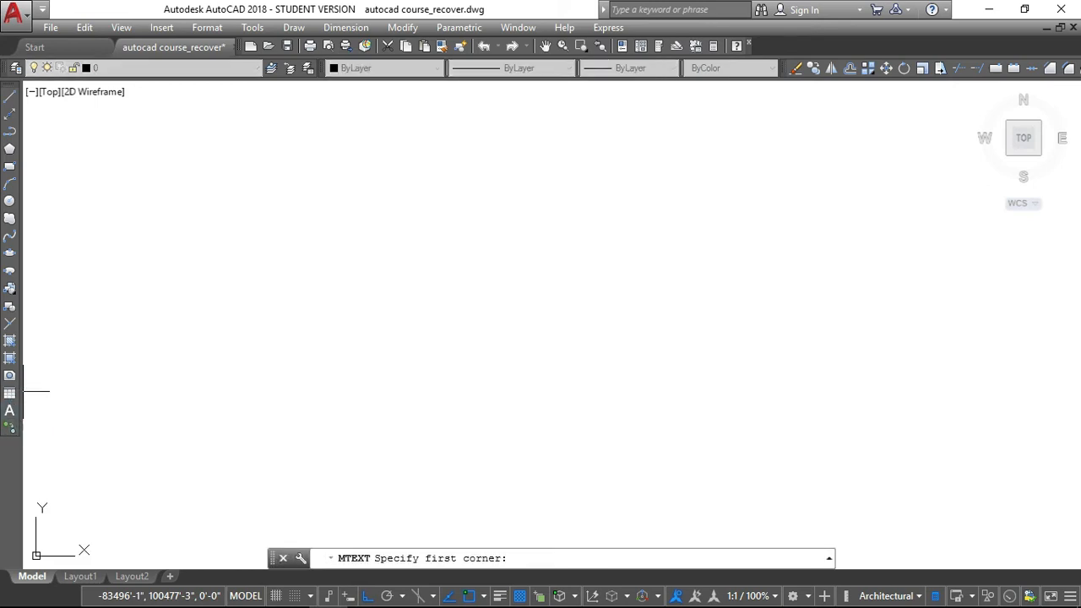
click(337, 219)
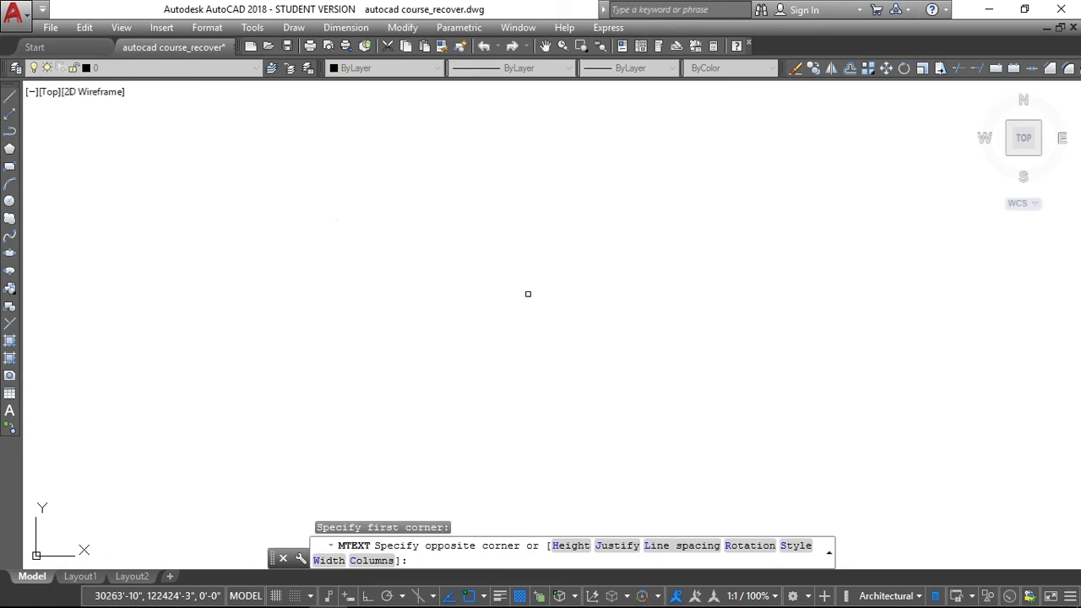
click(531, 293)
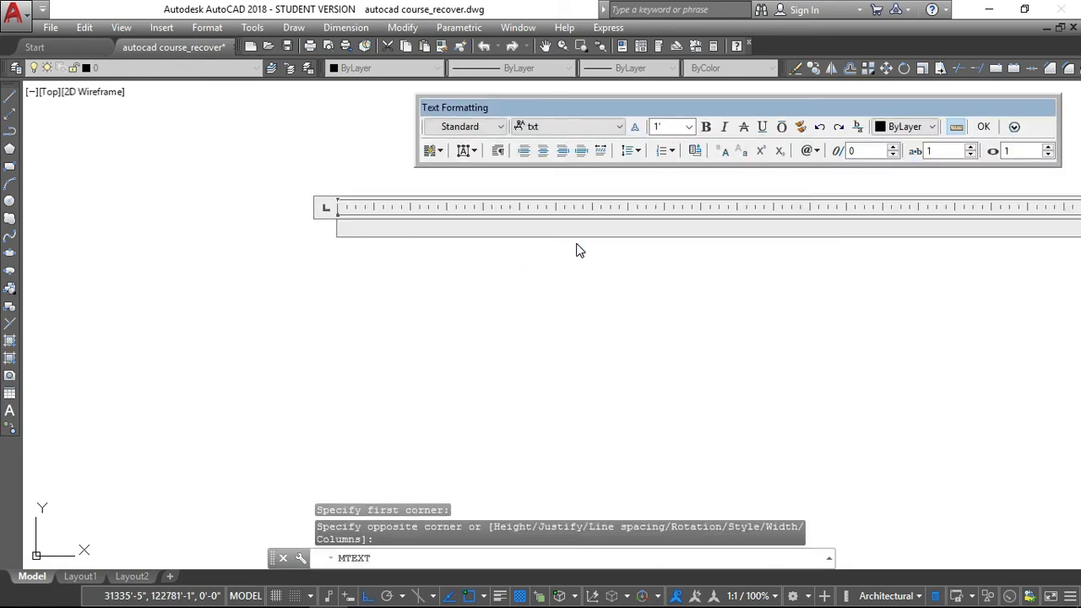
key(Escape)
key(Escape)
key(Escape)
key(Escape)
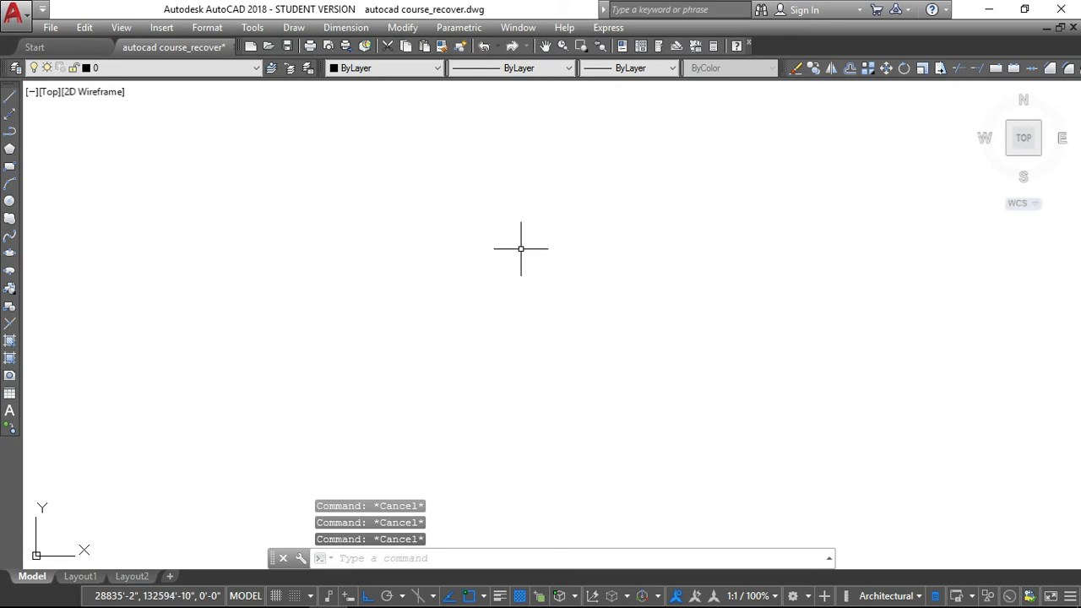
text(m)
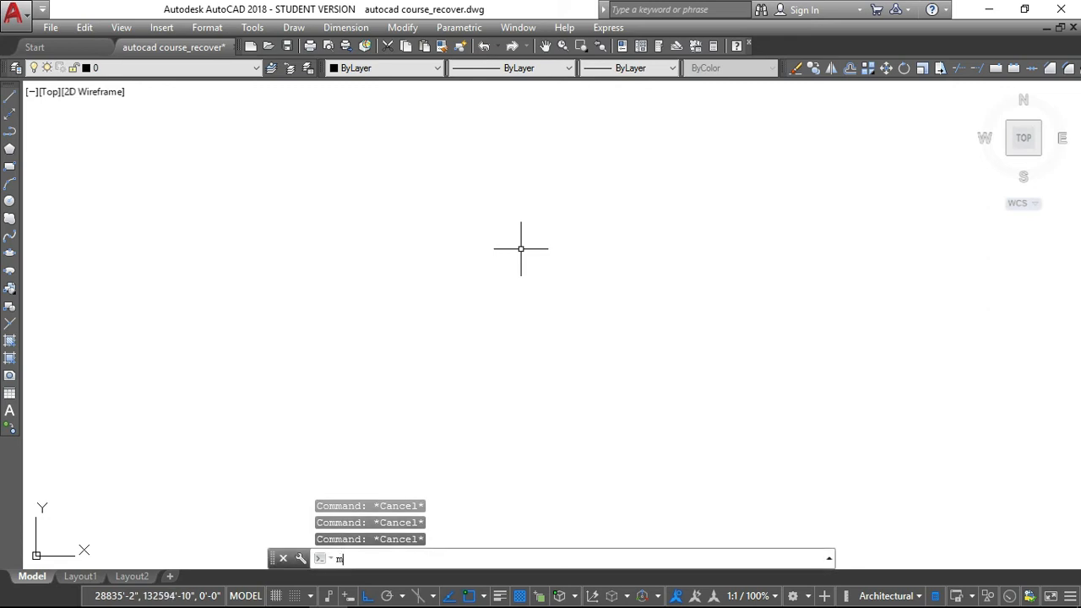
text(t)
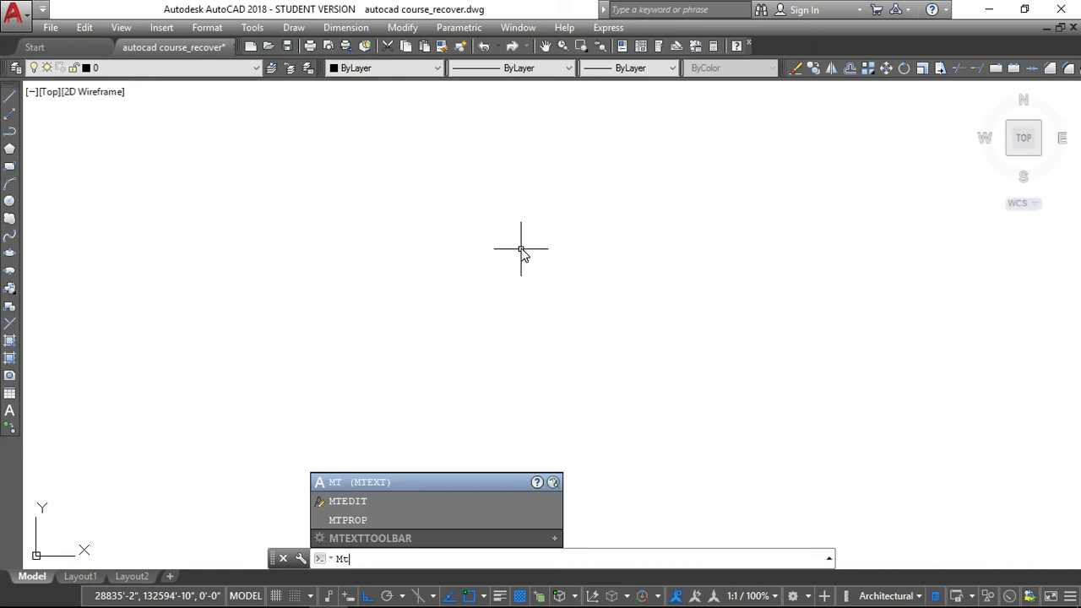
click(375, 481)
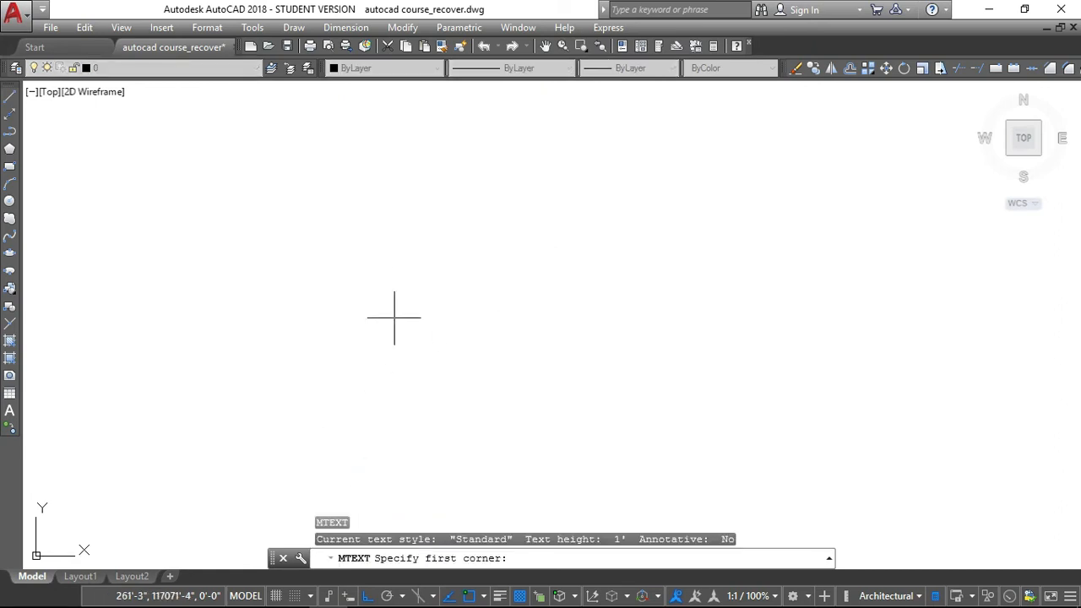
click(357, 221)
click(361, 225)
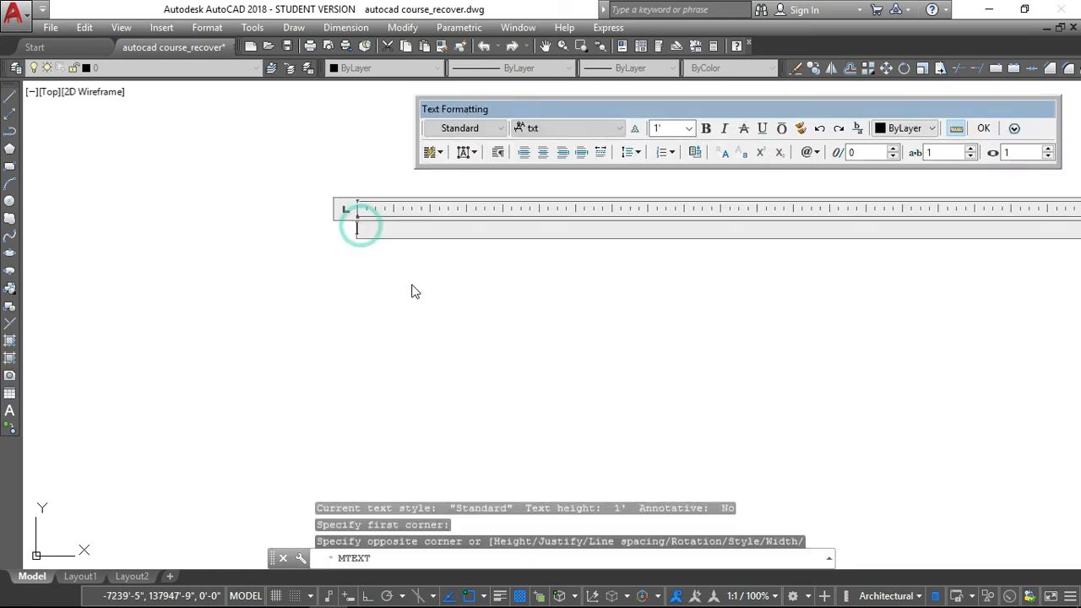
scroll(477, 262, down, 5)
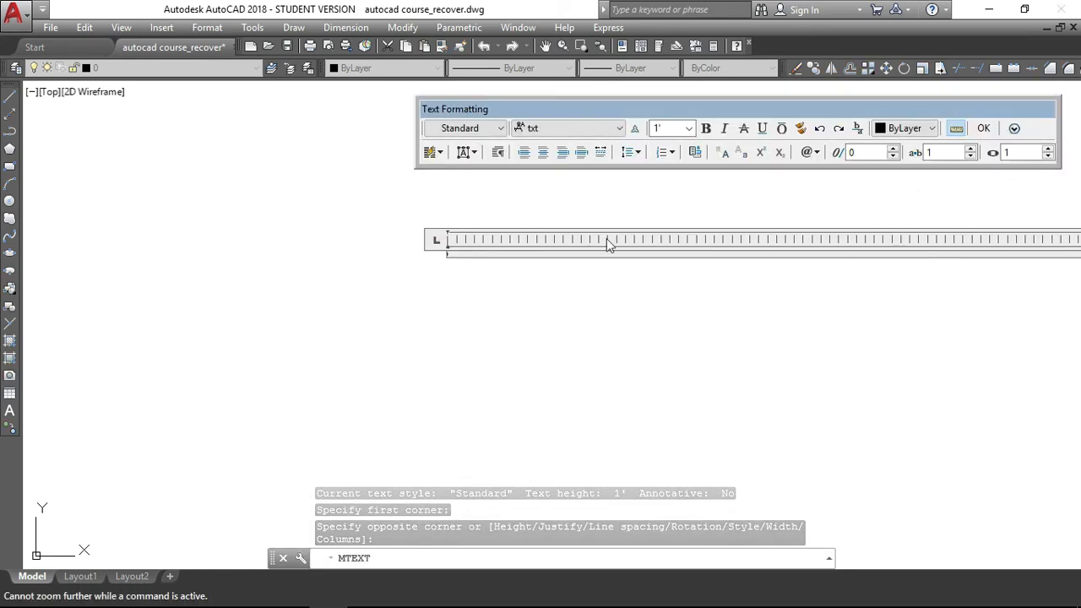
click(575, 228)
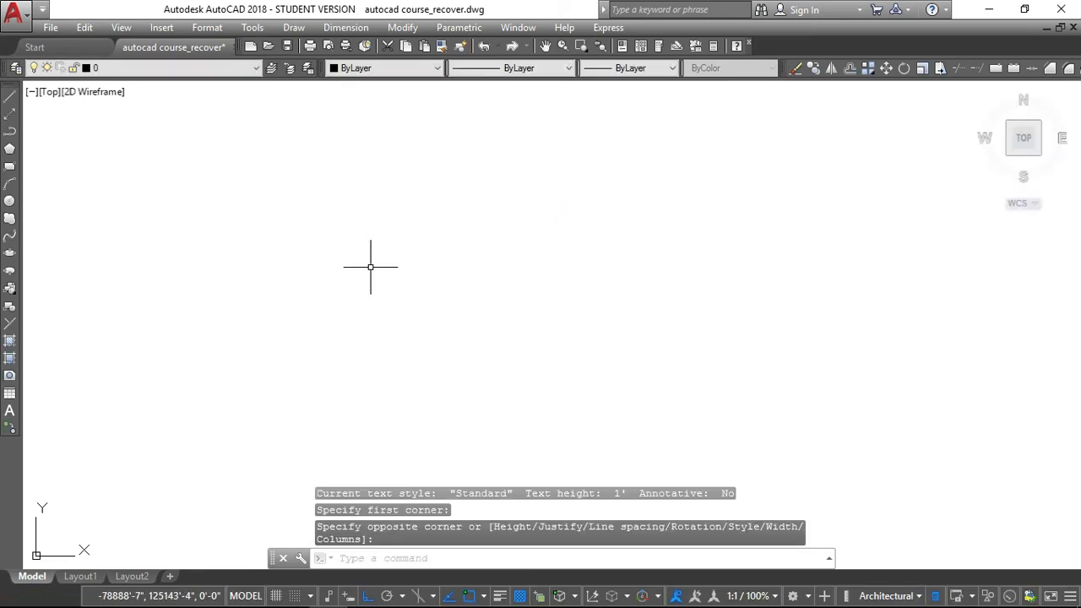
Create a multiline text object reading ENGINEERING EXPERTISE in the empty drawing area.
text(Mt)
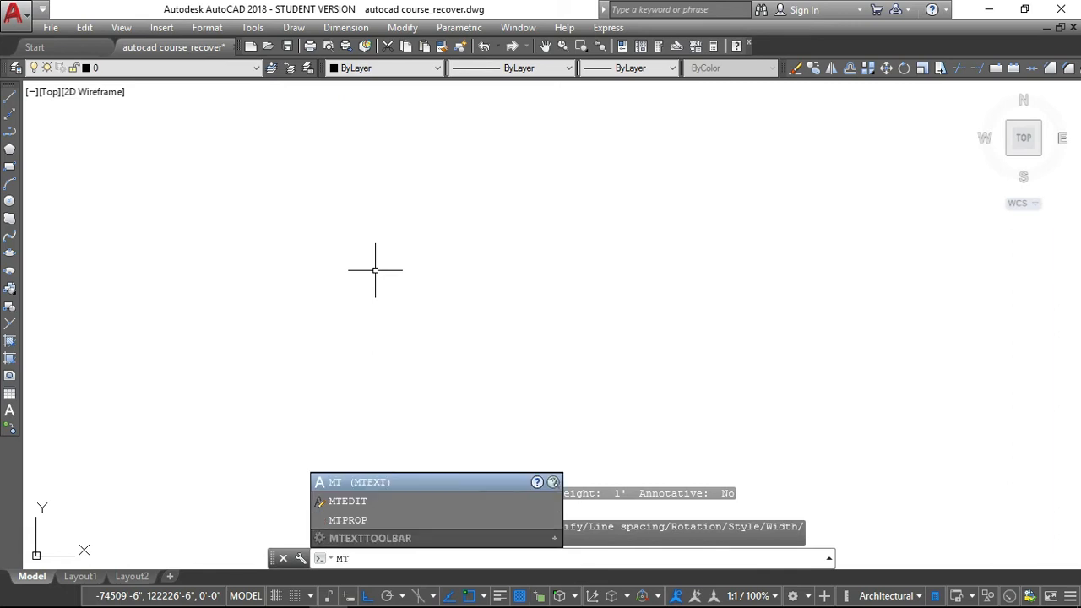
key(Return)
click(380, 232)
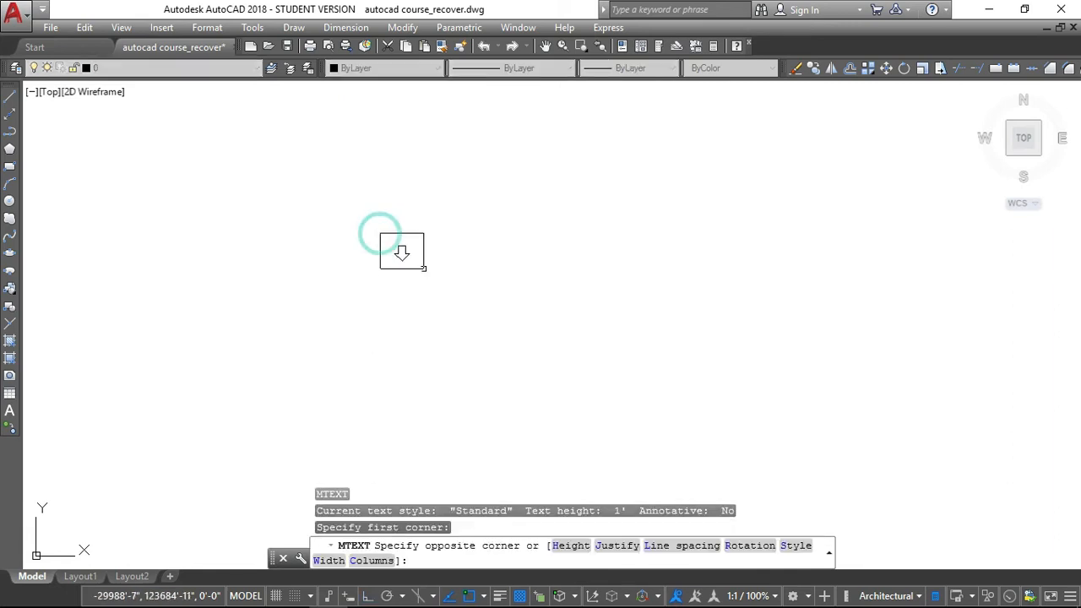
click(516, 272)
scroll(489, 266, up, 1)
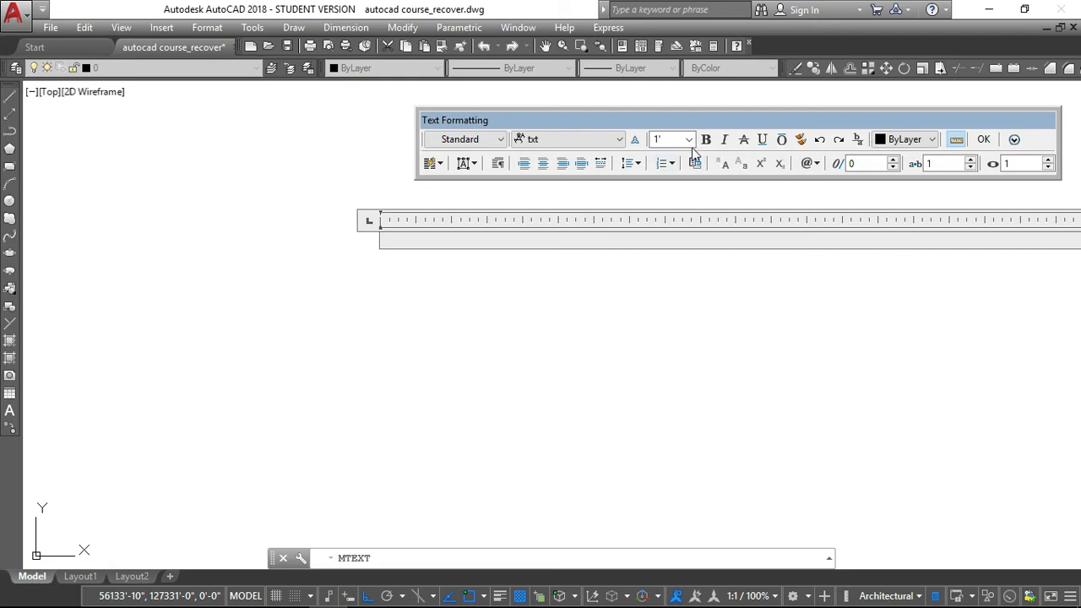
click(412, 241)
text(ENGINEERING)
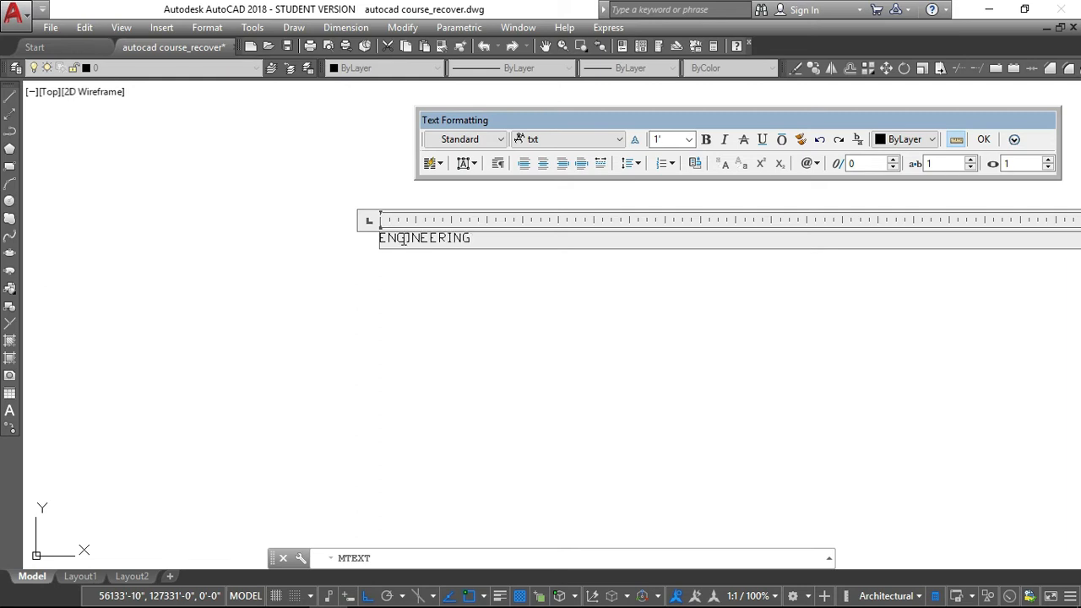
text( EXPERTISE)
key(Return)
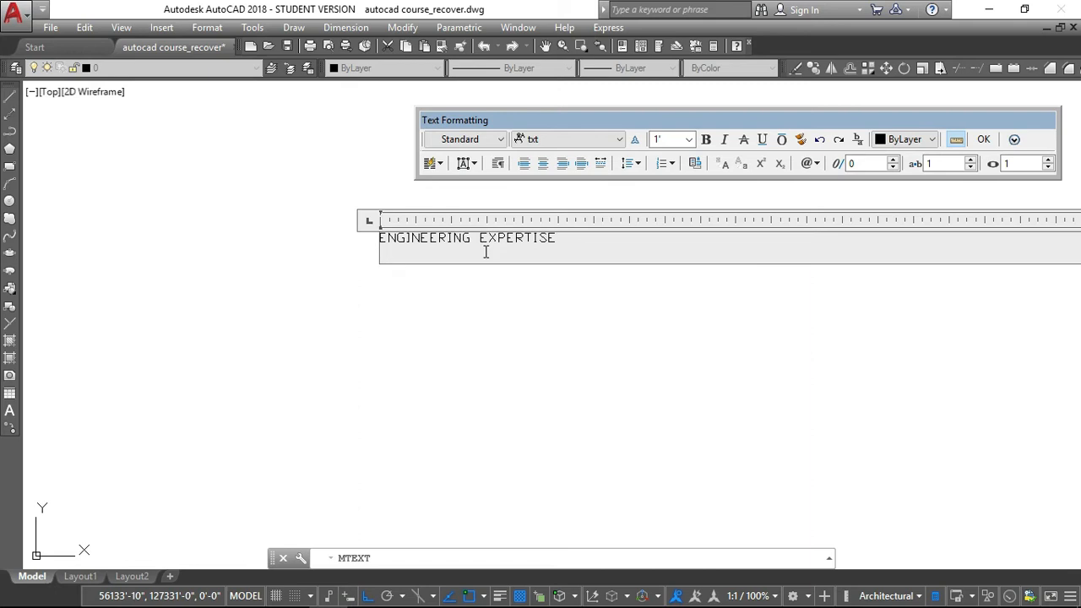
key(BackSpace)
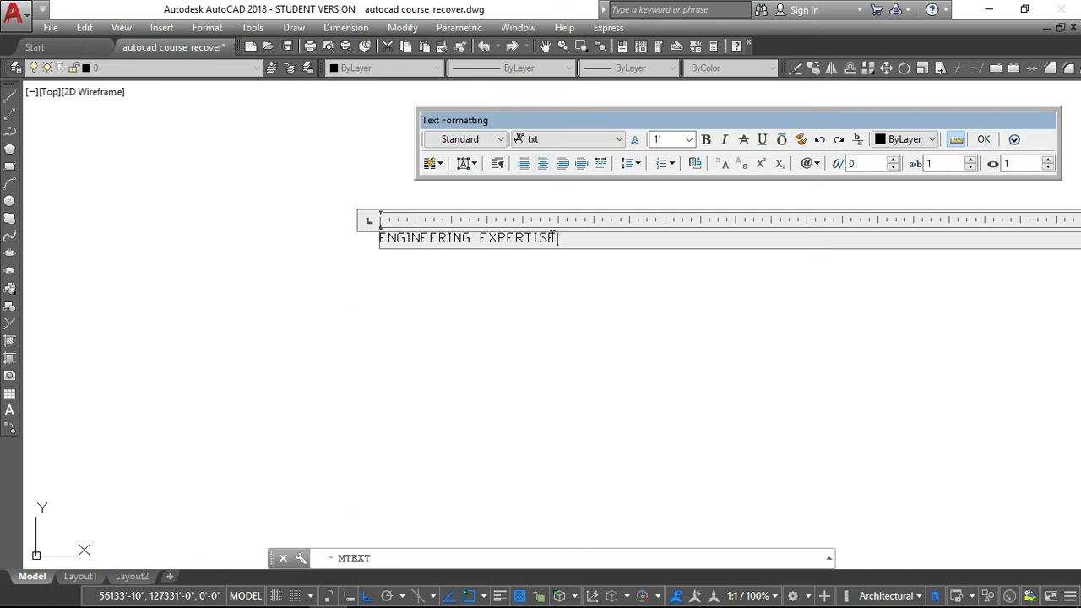
click(981, 140)
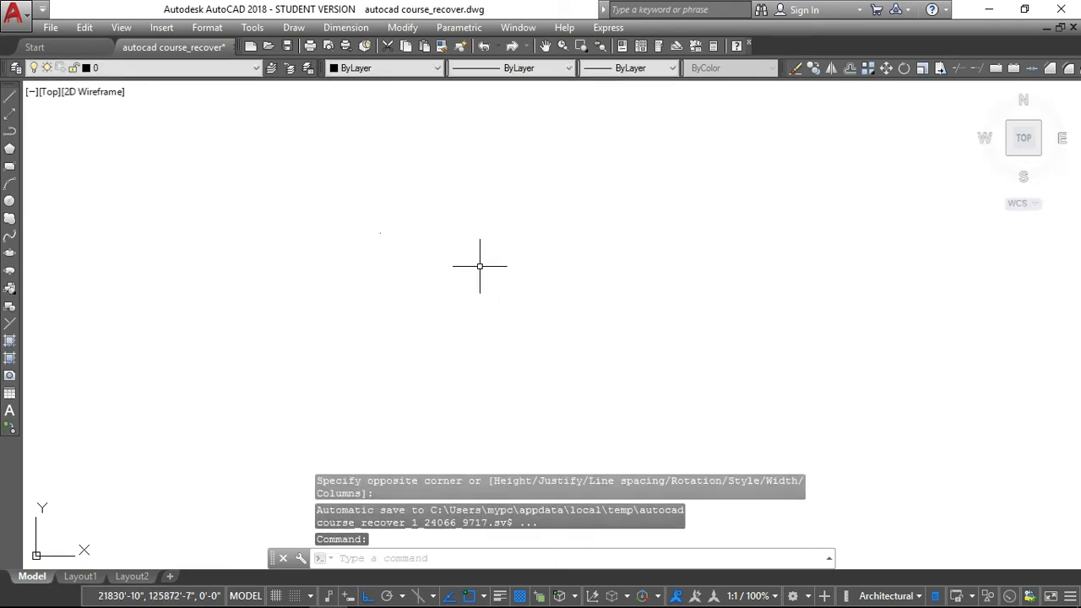
Zoom the view with the All option to bring the whole drawing into sight.
scroll(476, 239, down, 2)
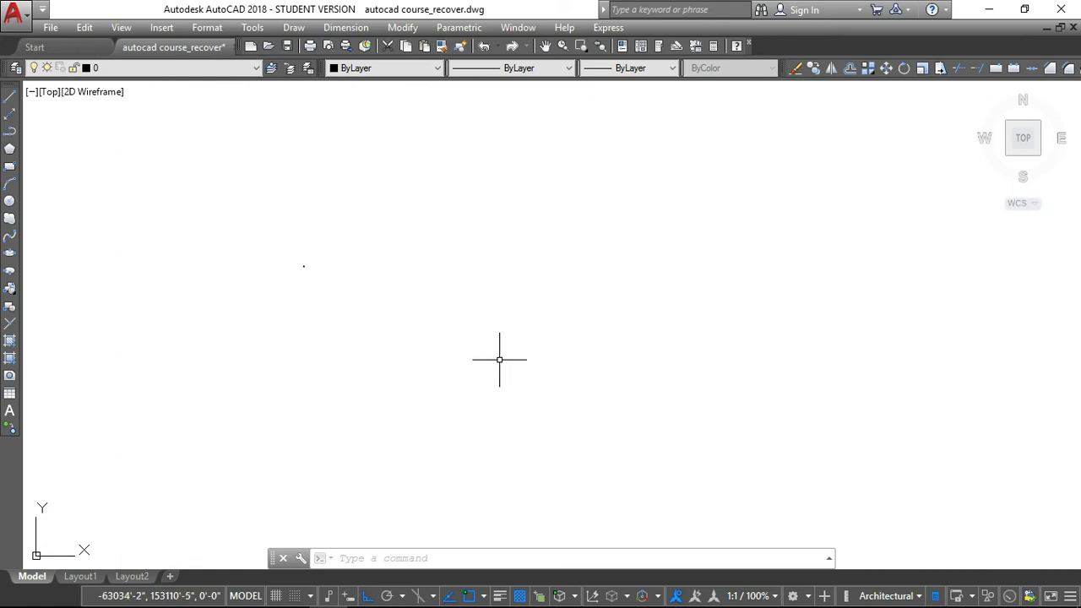
key(Escape)
key(Escape)
key(Escape)
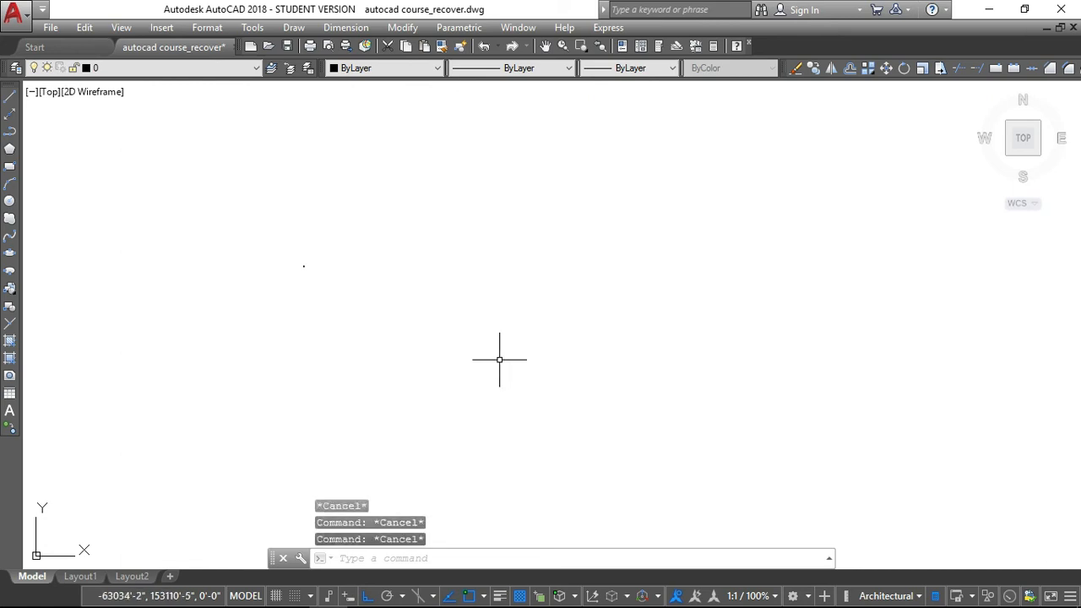
text(Z)
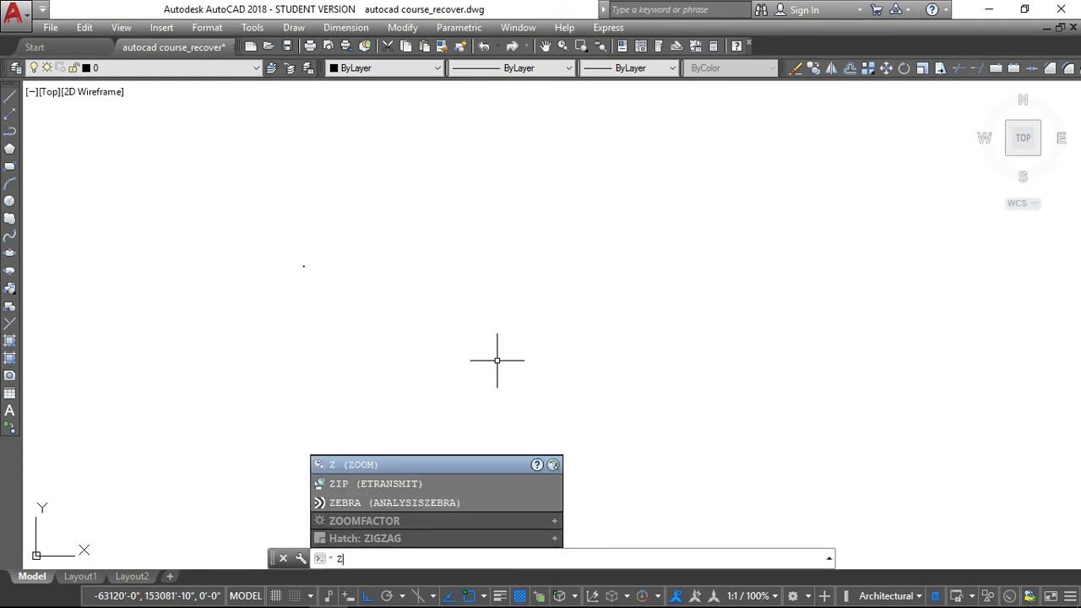
key(Return)
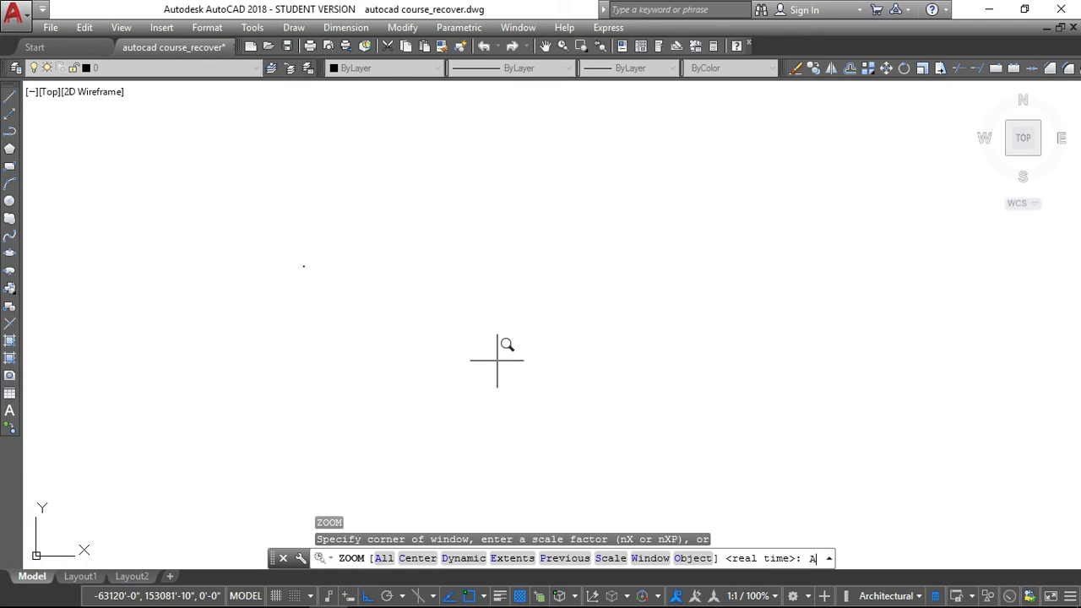
key(Return)
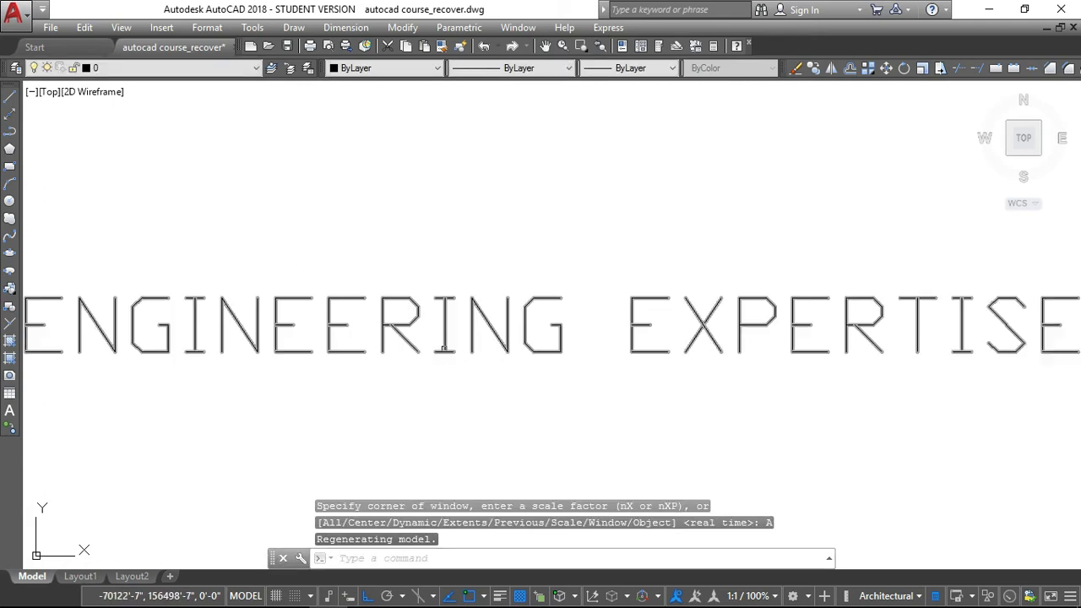
scroll(442, 349, down, 2)
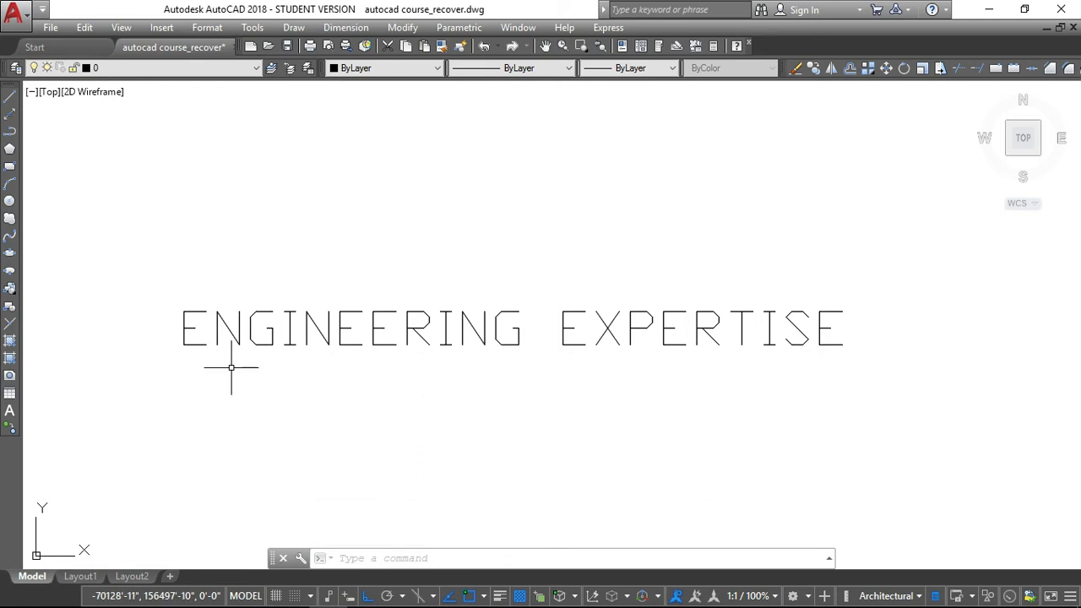
scroll(421, 361, down, 2)
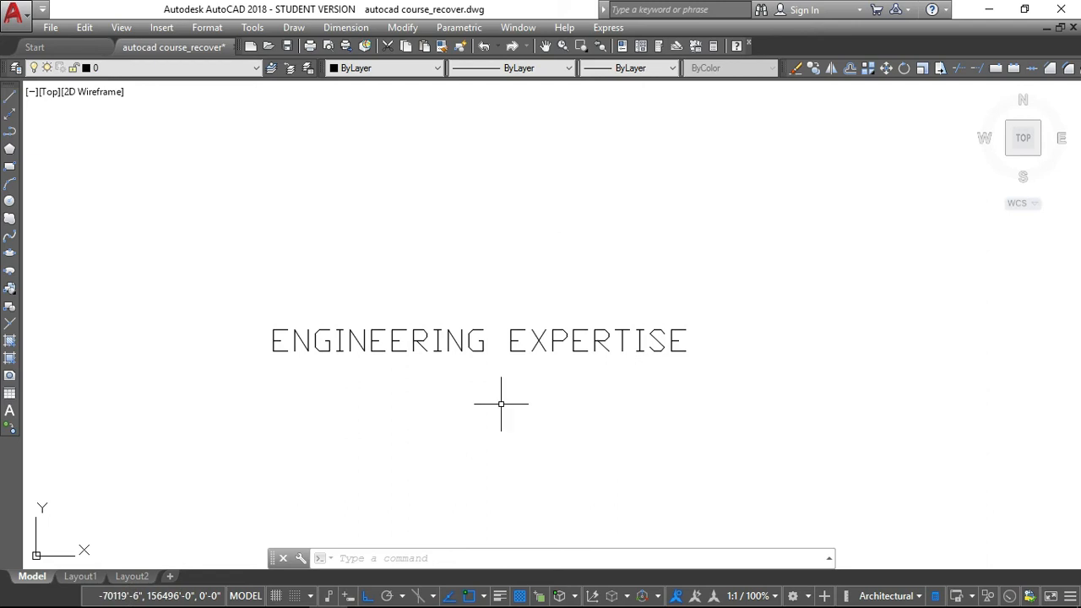
scroll(440, 393, up, 2)
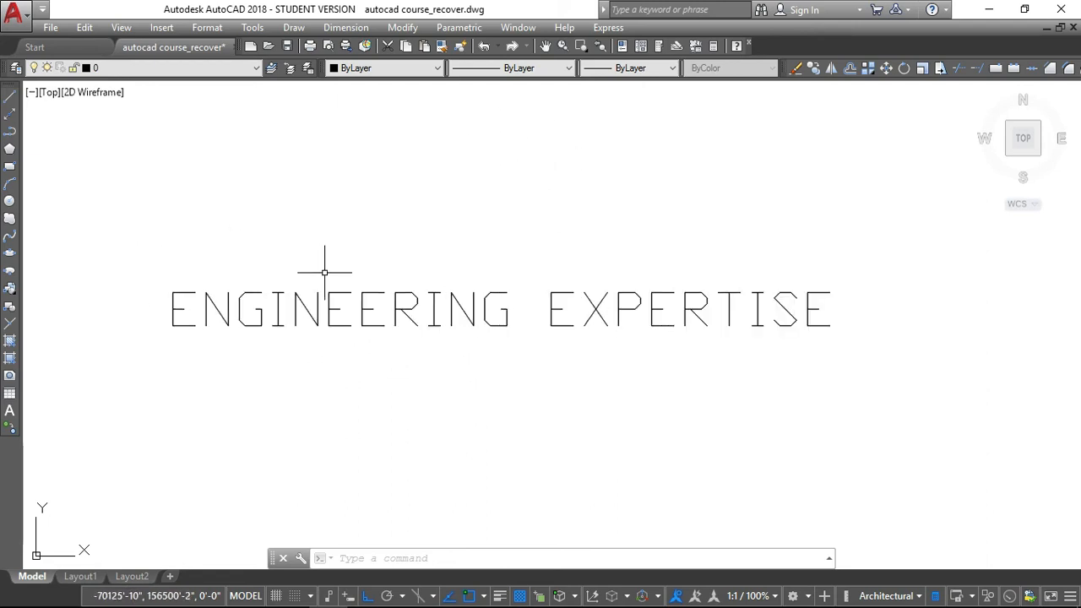
scroll(169, 322, up, 6)
scroll(140, 234, down, 4)
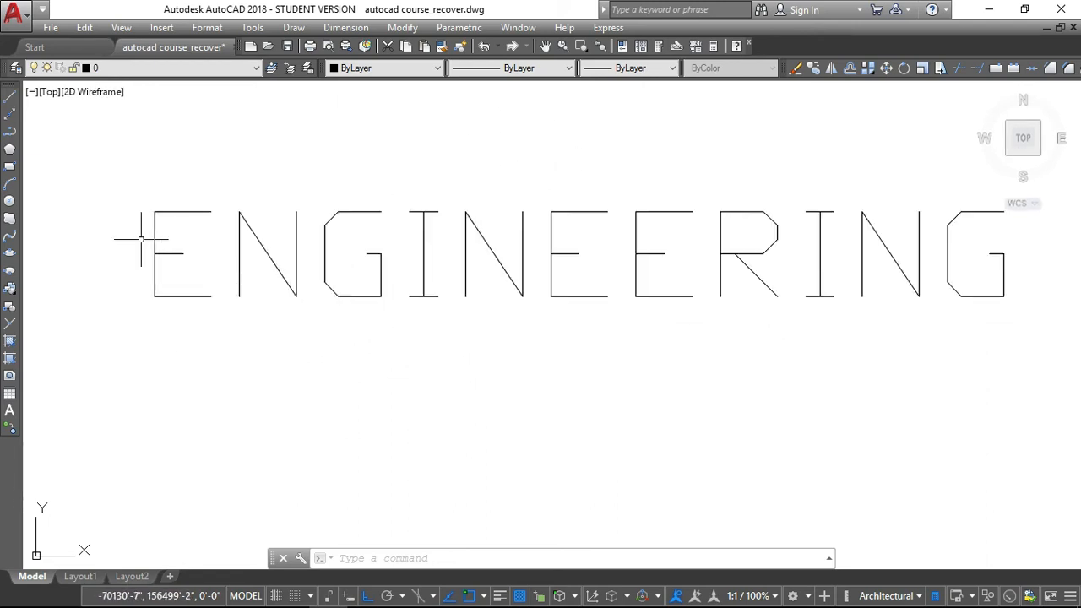
scroll(604, 295, down, 4)
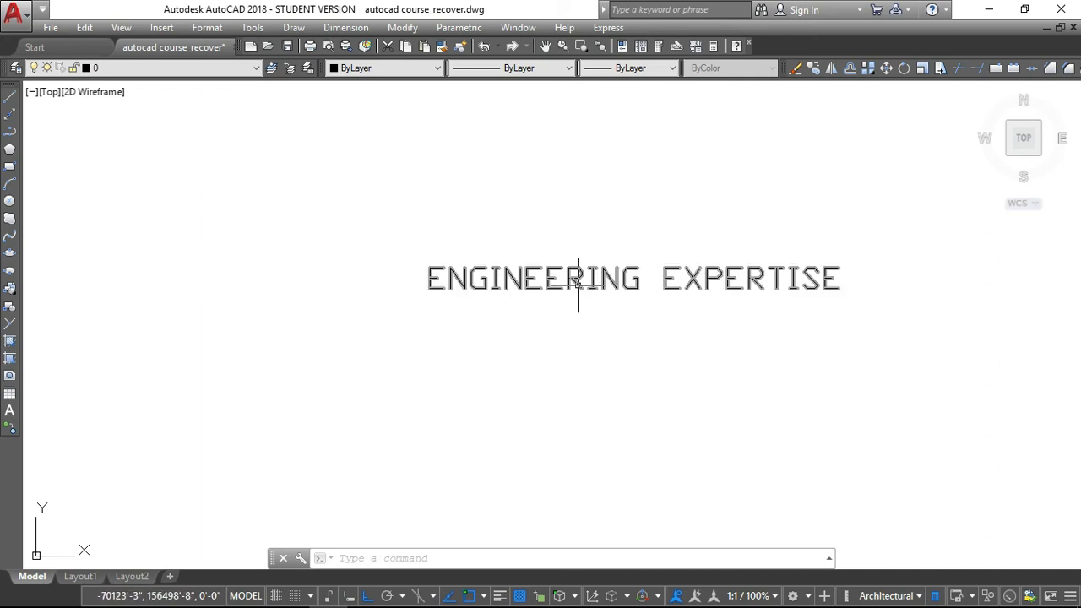
Edit the ENGINEERING EXPERTISE multiline text, set the height of the whole text to 2', and close the editor.
double_click(575, 284)
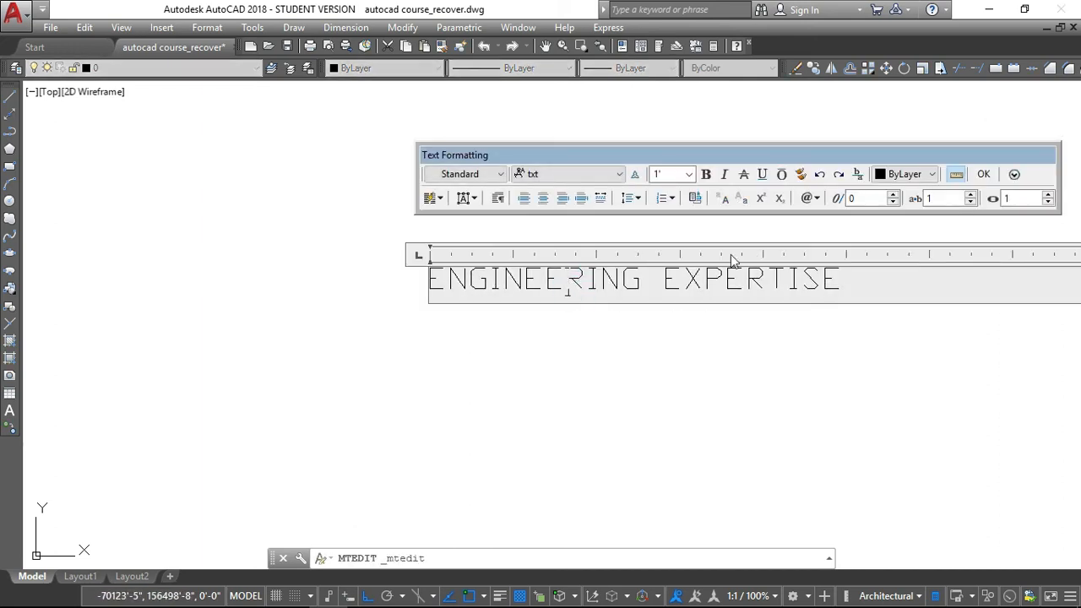
click(689, 174)
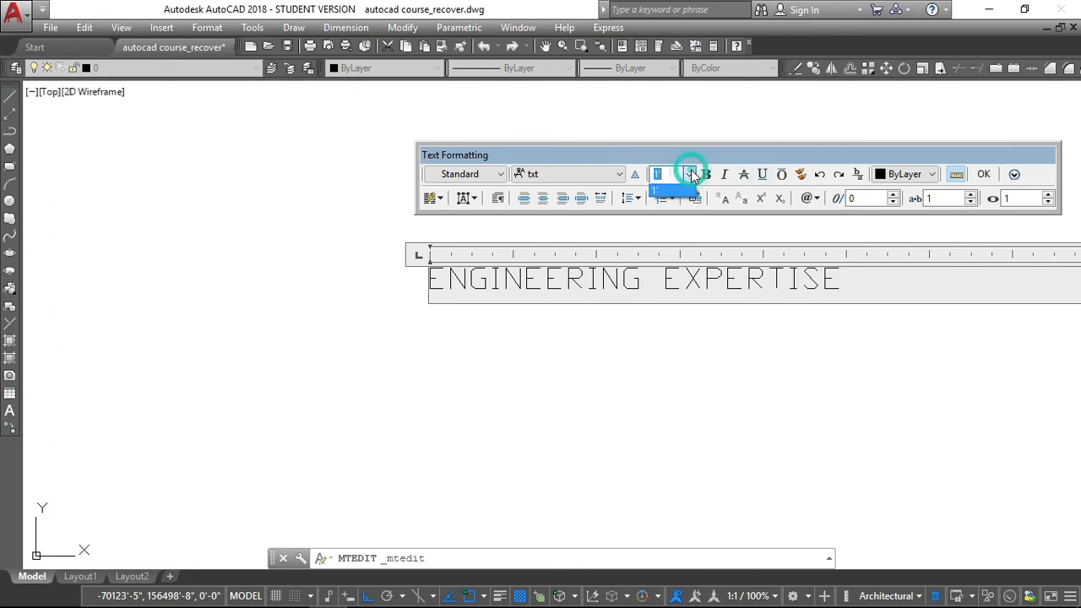
click(689, 153)
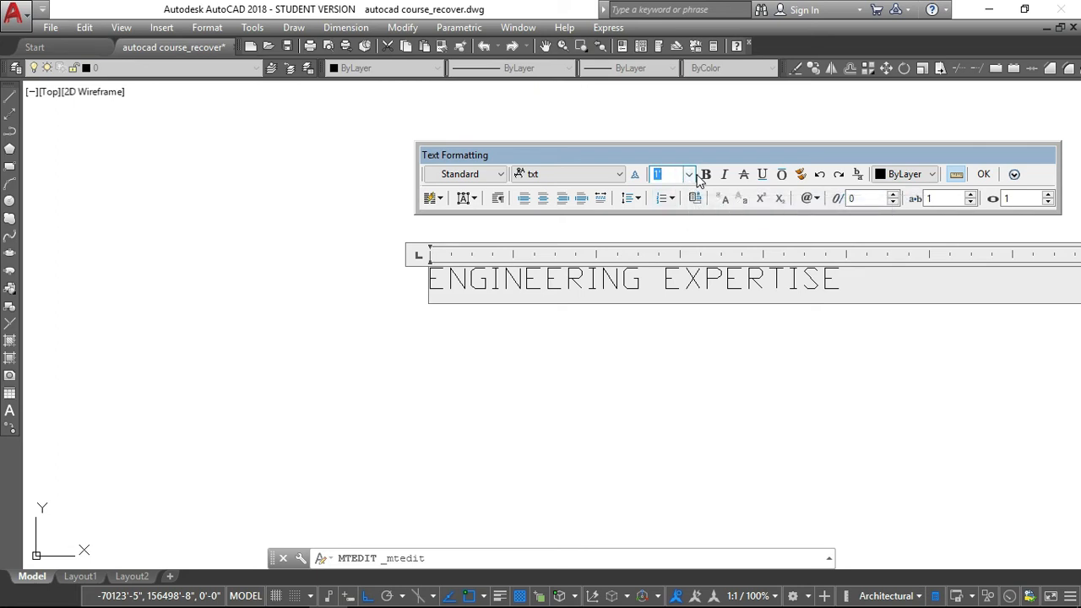
click(664, 175)
drag(844, 283, 418, 273)
click(689, 174)
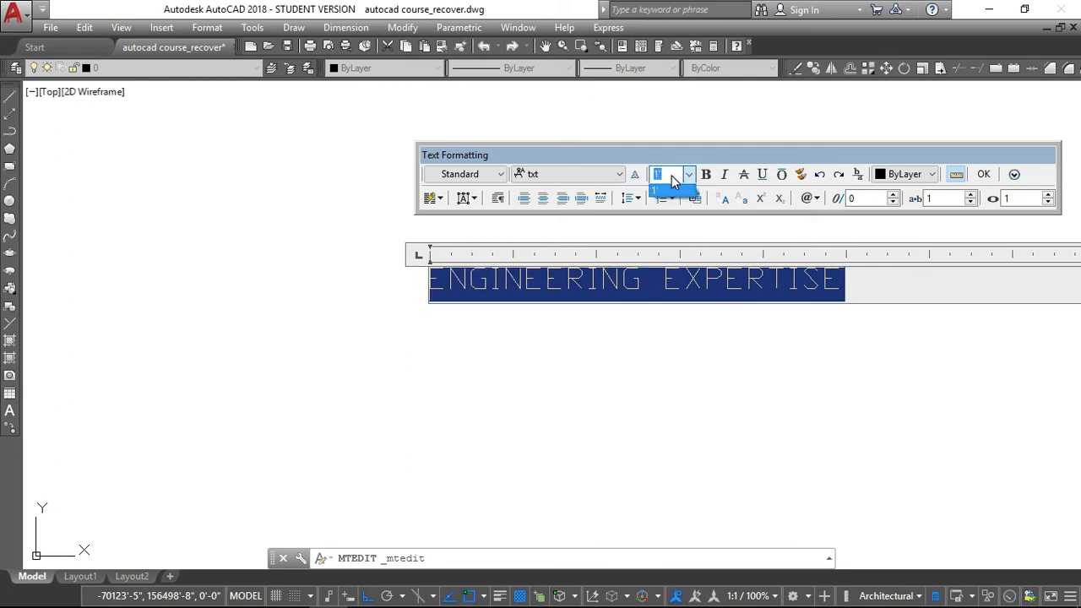
text(2)
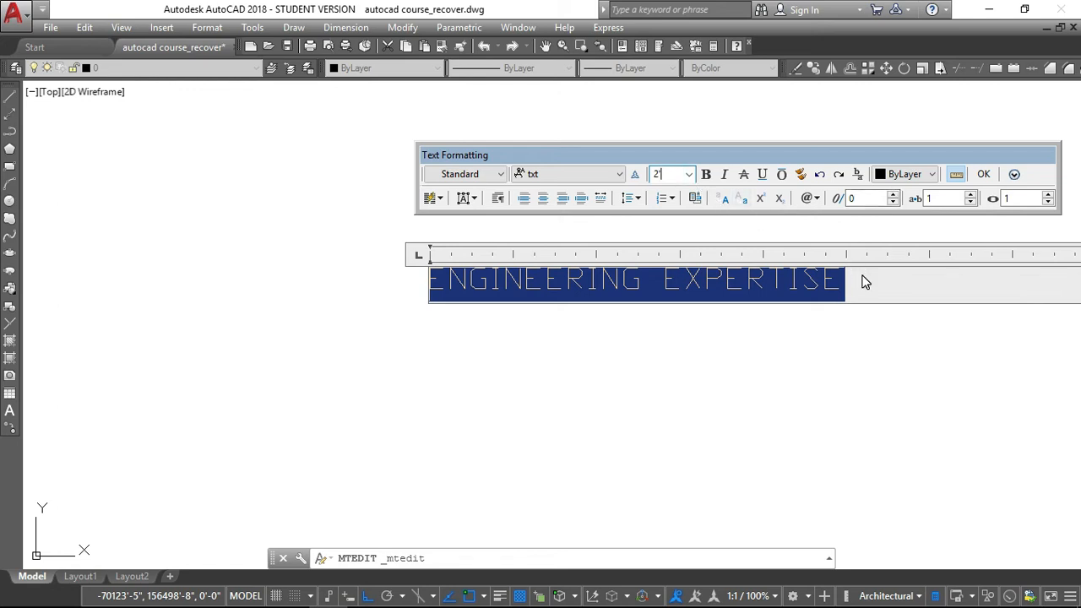
key(Return)
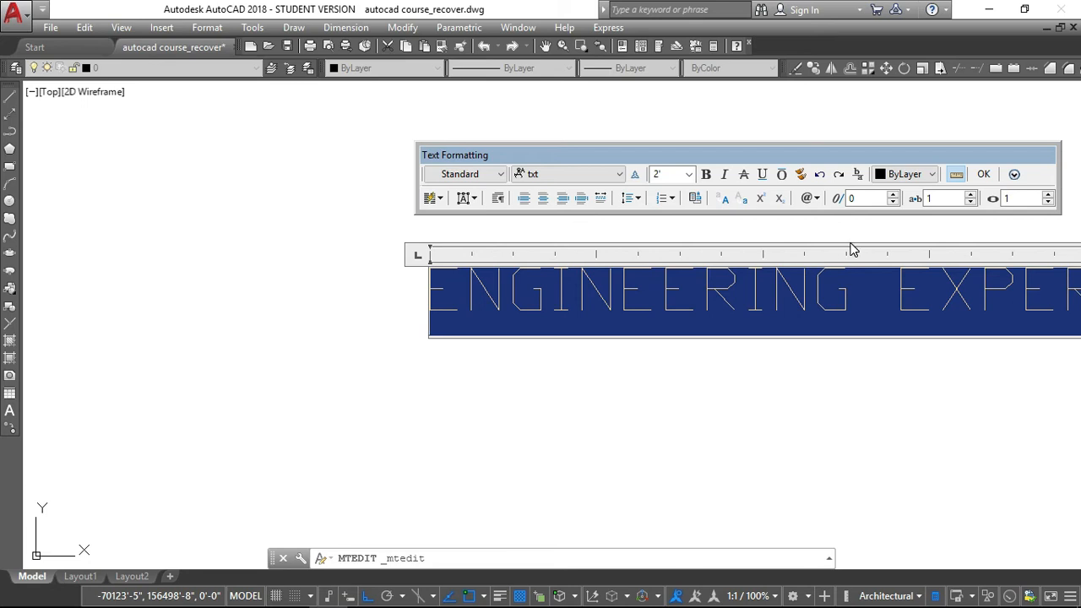
drag(758, 258, 726, 258)
scroll(726, 262, down, 3)
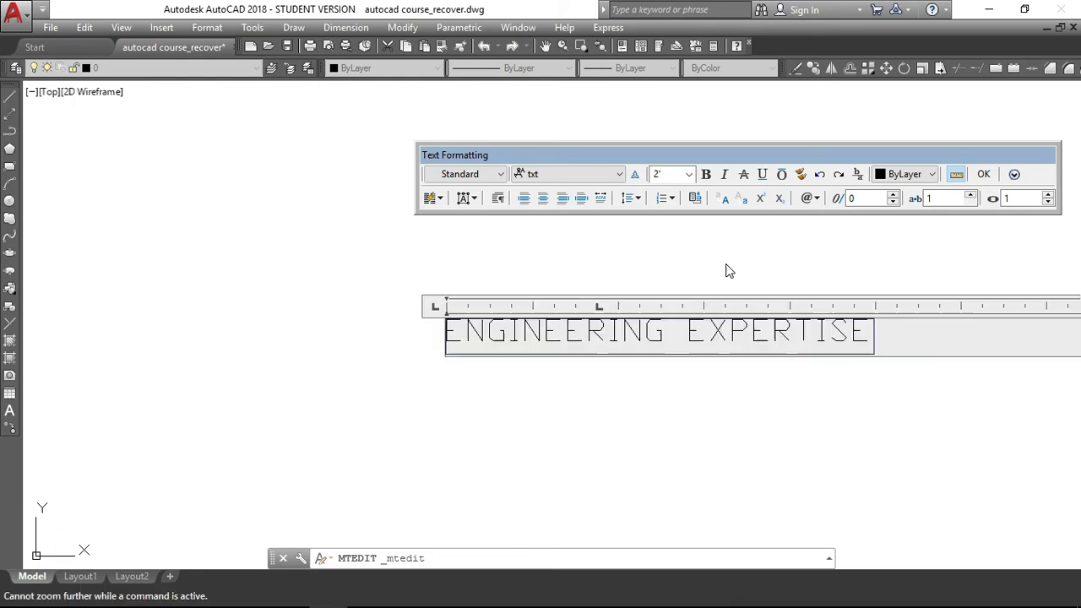
click(406, 260)
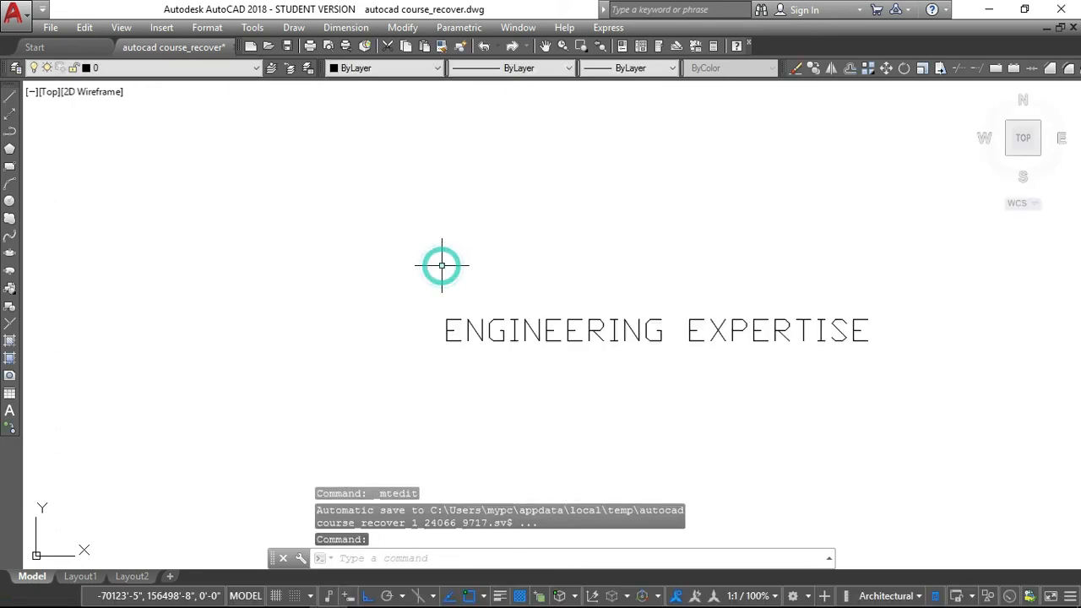
Reopen the ENGINEERING EXPERTISE text for editing and place the cursor at its end.
scroll(1030, 343, down, 6)
scroll(1066, 354, up, 4)
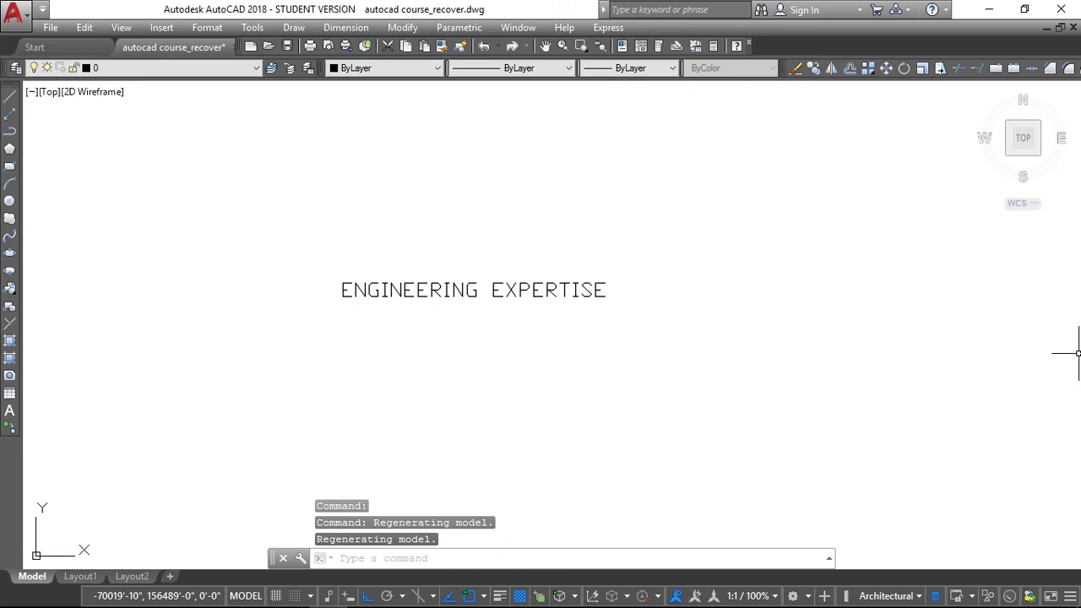
double_click(502, 291)
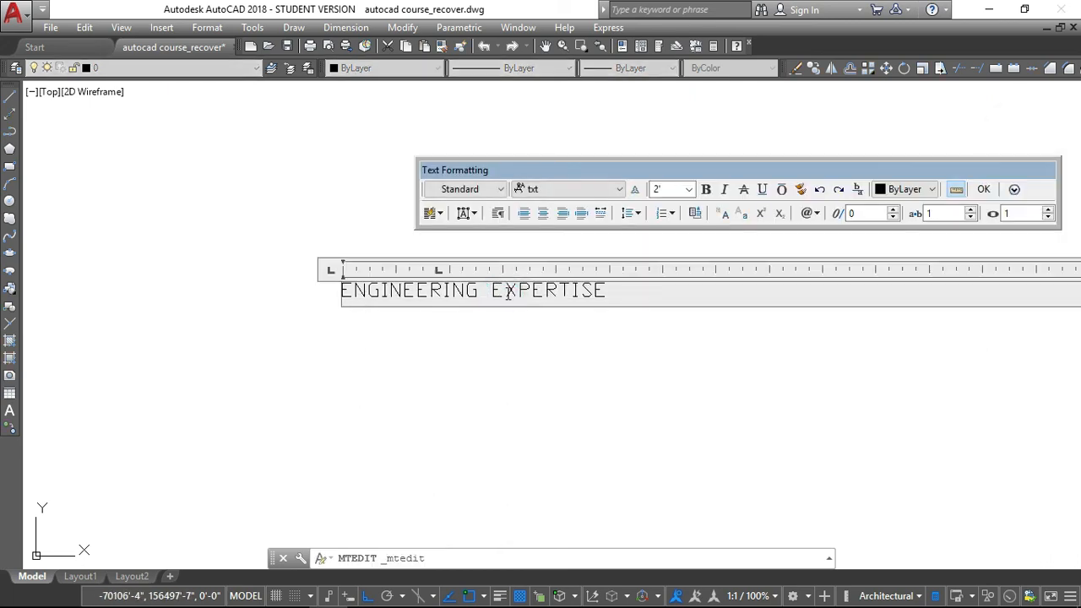
scroll(813, 272, down, 2)
scroll(810, 271, down, 2)
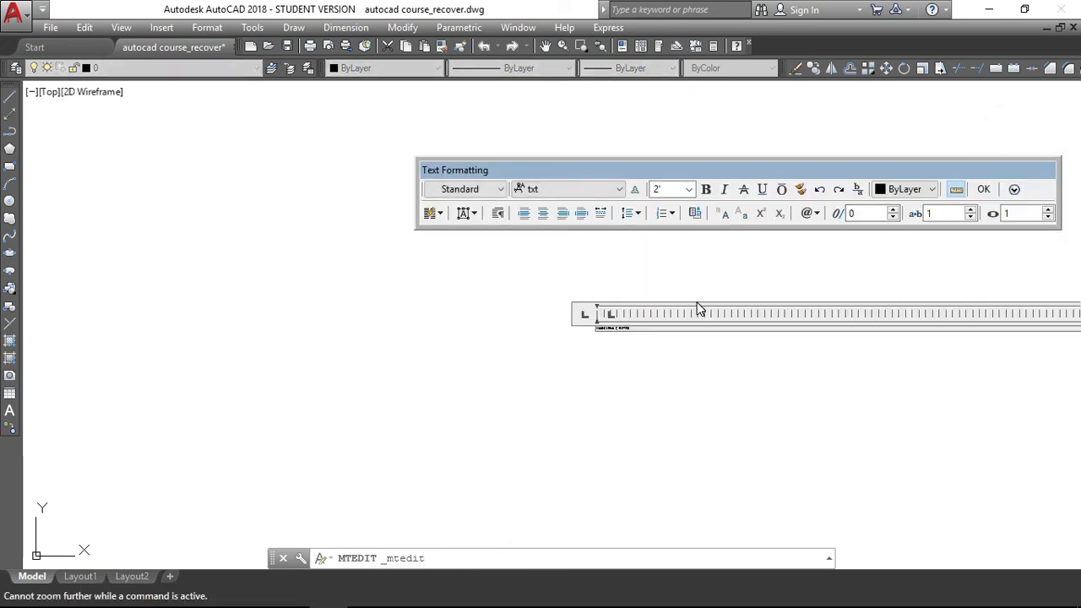
scroll(629, 333, up, 4)
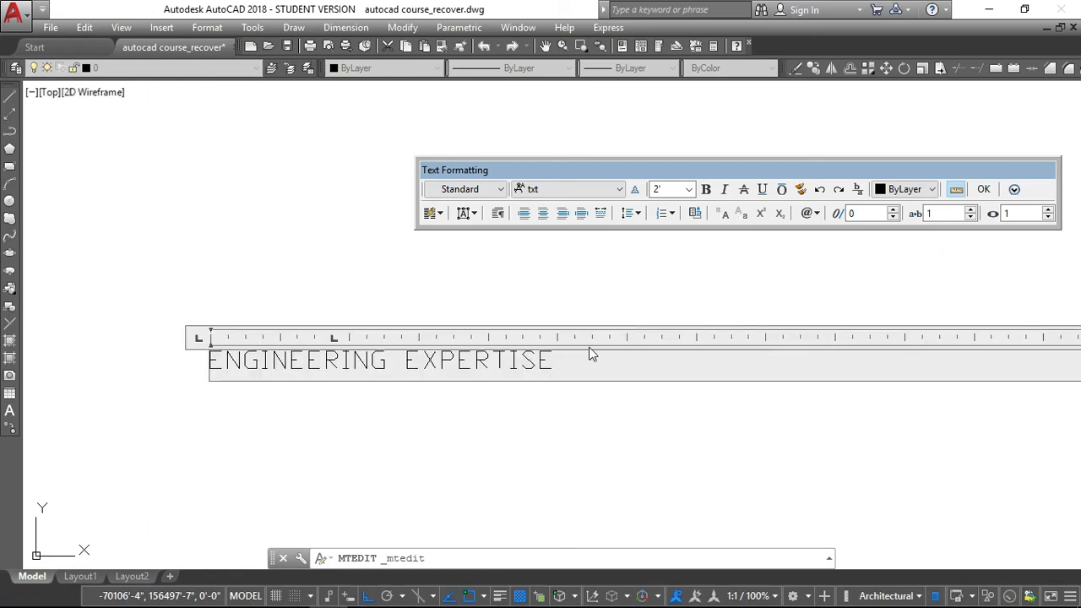
click(582, 359)
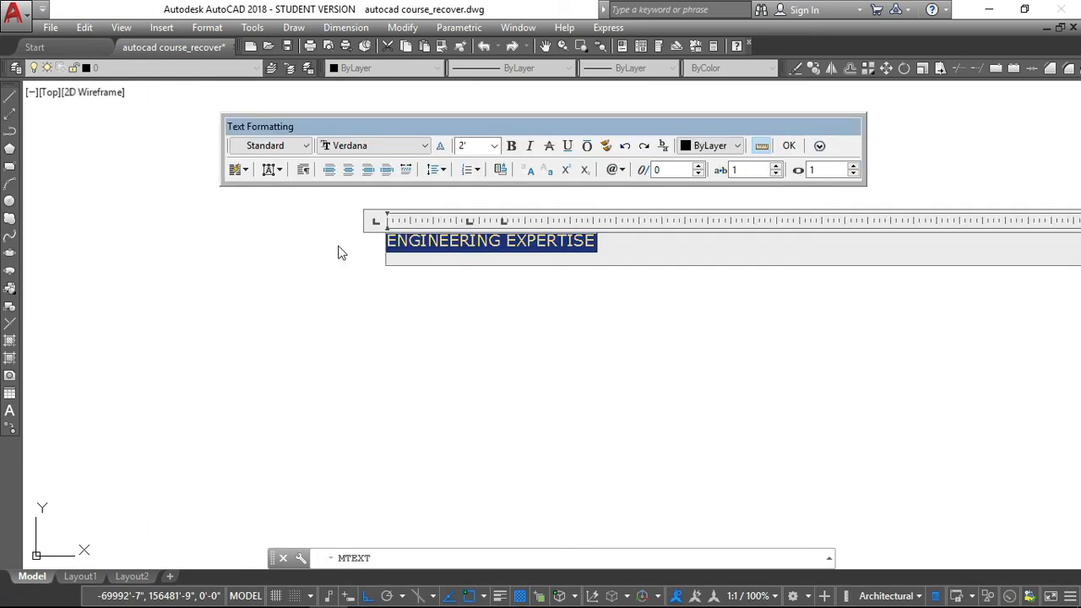
Set the font of the whole text to Verdana and look through the other available fonts.
drag(601, 242, 376, 238)
click(425, 146)
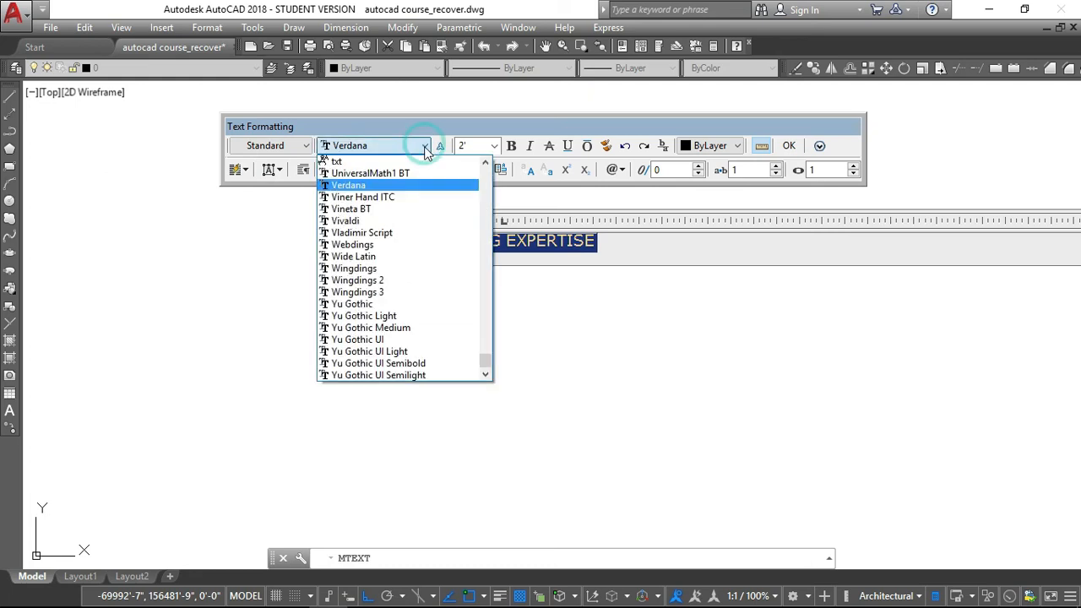
click(351, 185)
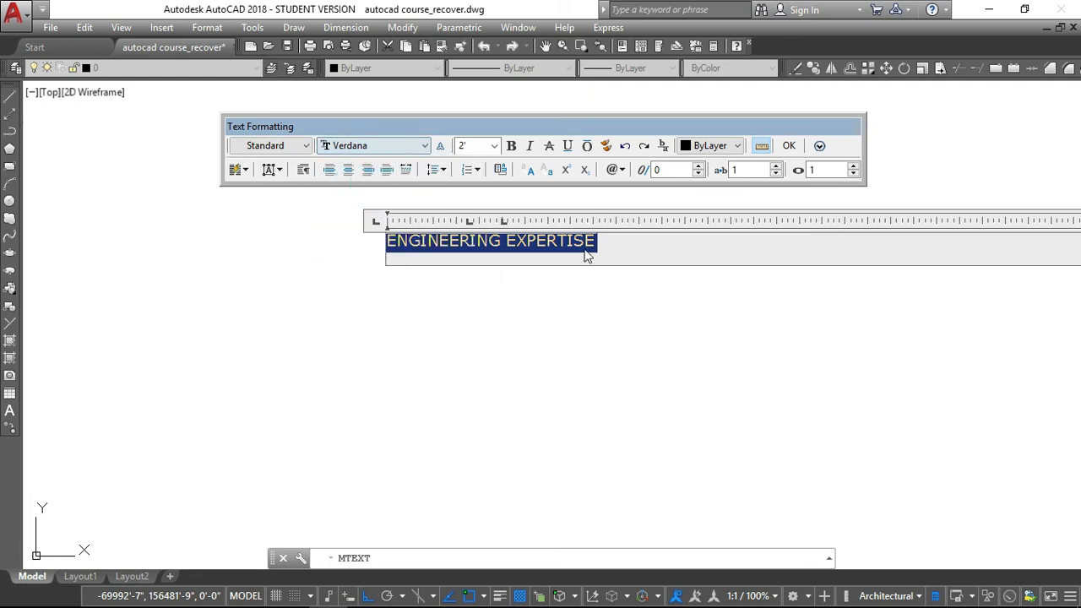
click(425, 145)
scroll(427, 291, up, 20)
scroll(427, 299, up, 20)
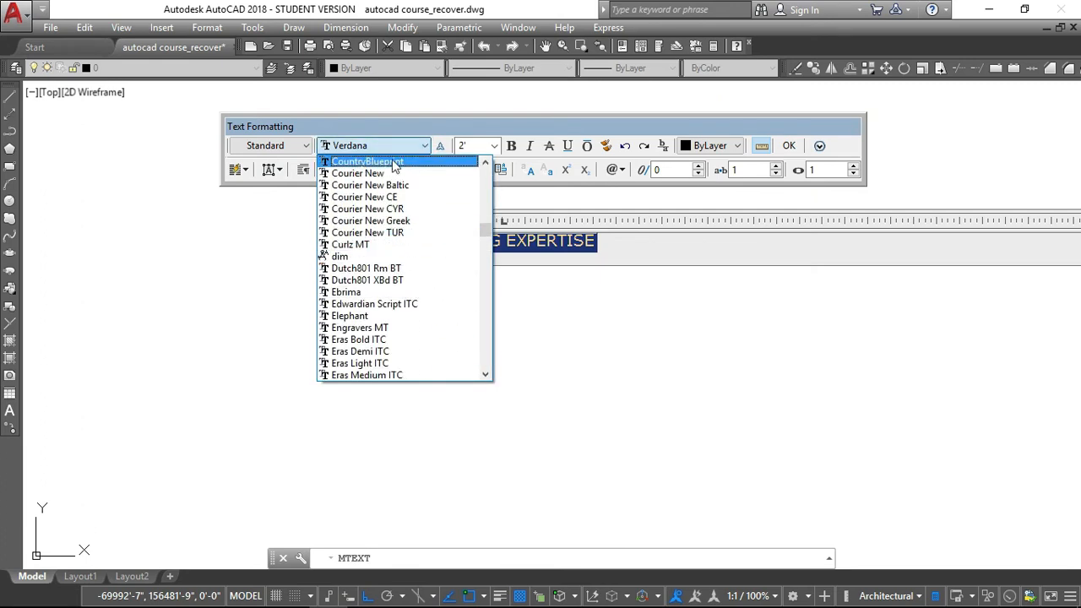
click(448, 115)
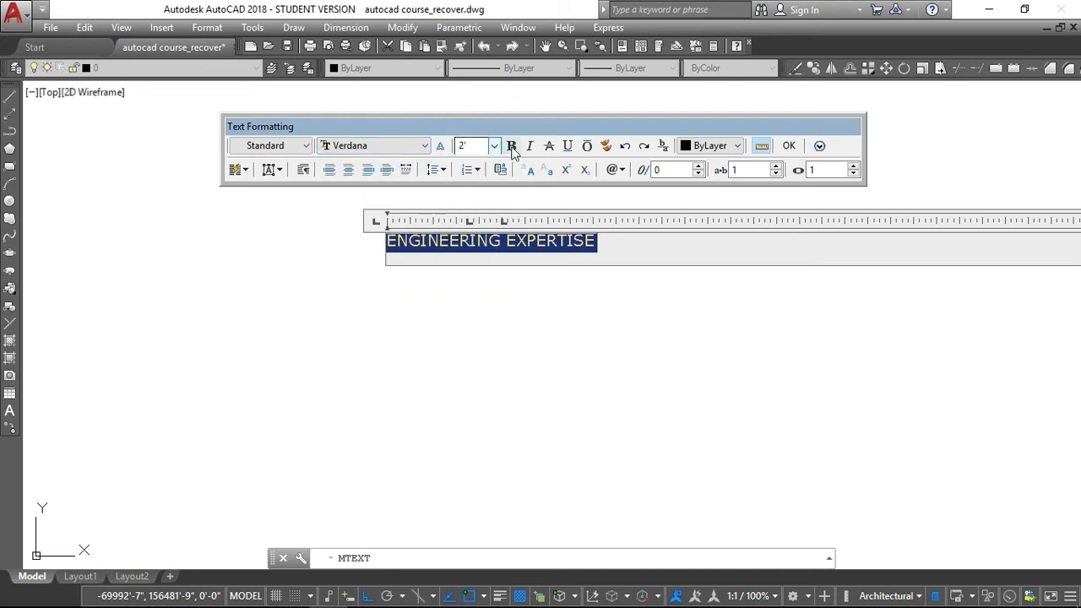
Make the whole ENGINEERING EXPERTISE text bold and italic.
click(513, 147)
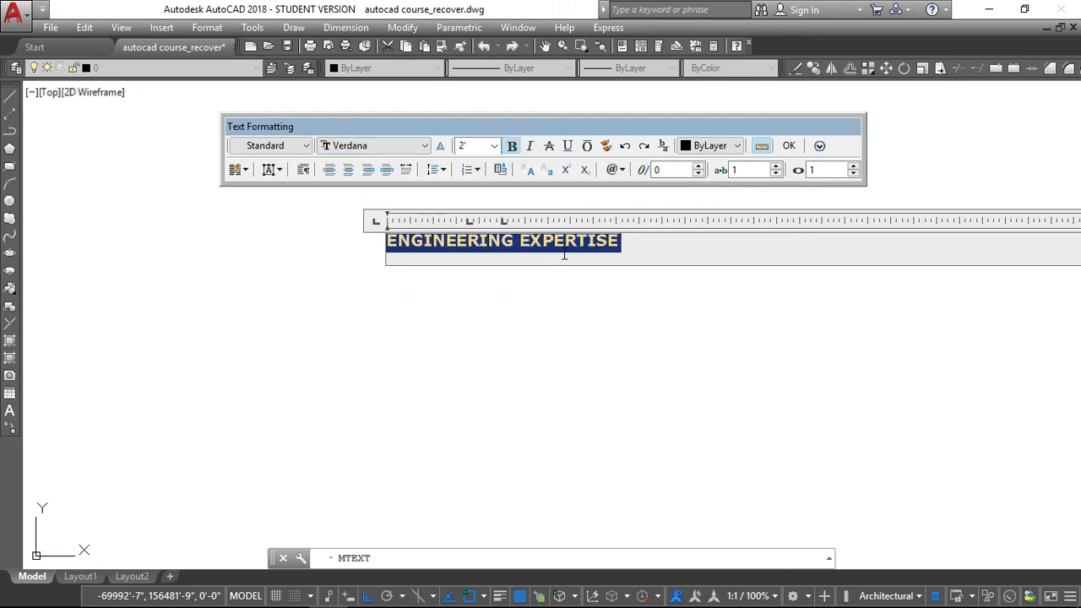
click(627, 243)
click(633, 230)
drag(643, 252, 432, 184)
click(533, 146)
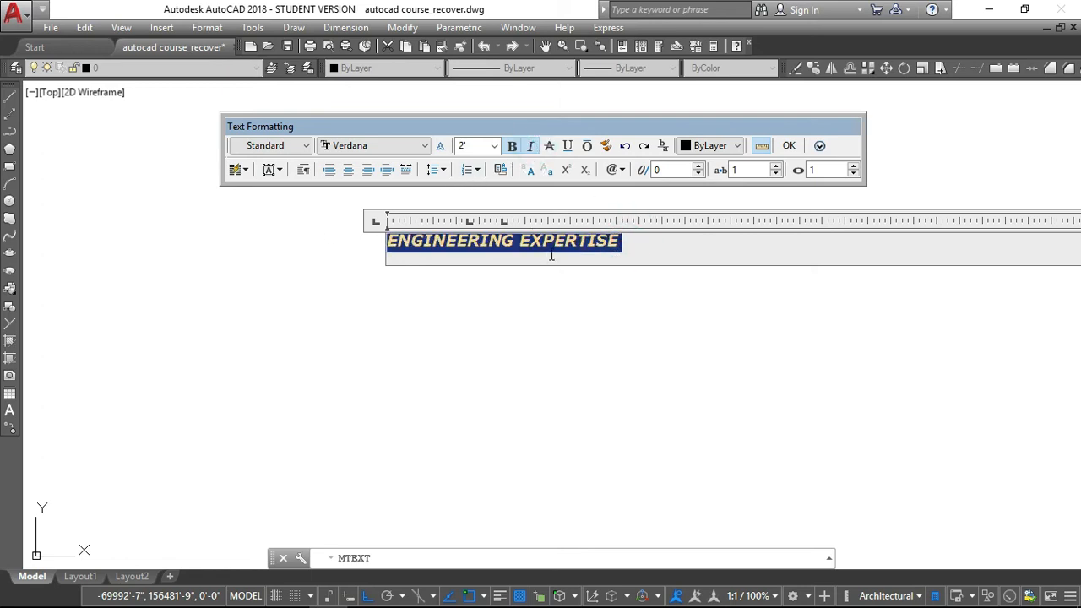
Add an underline and an overline to the whole text and inspect the formatting.
click(568, 147)
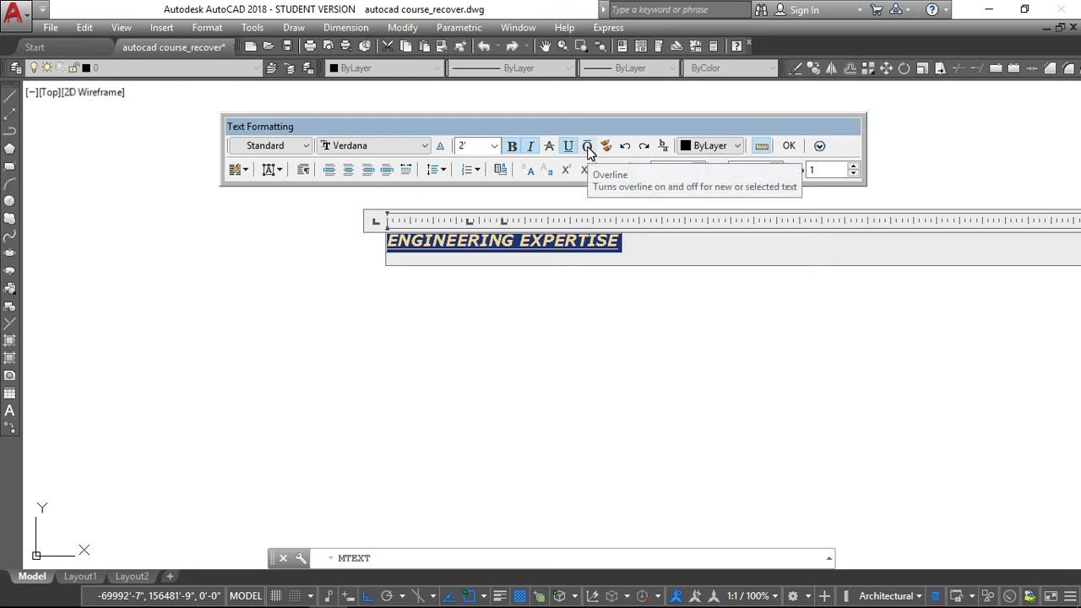
click(589, 147)
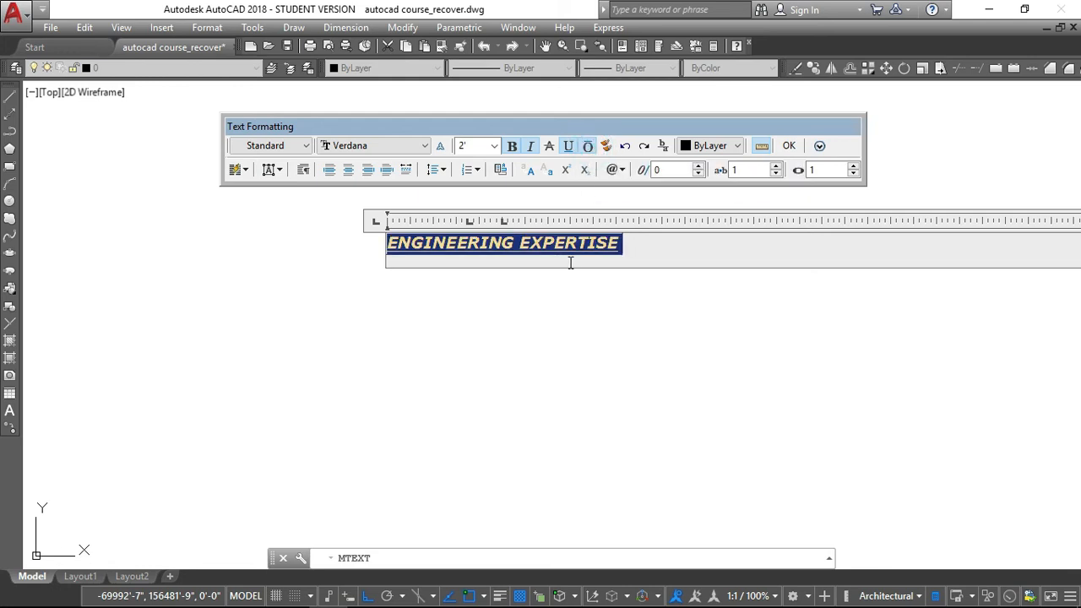
click(666, 258)
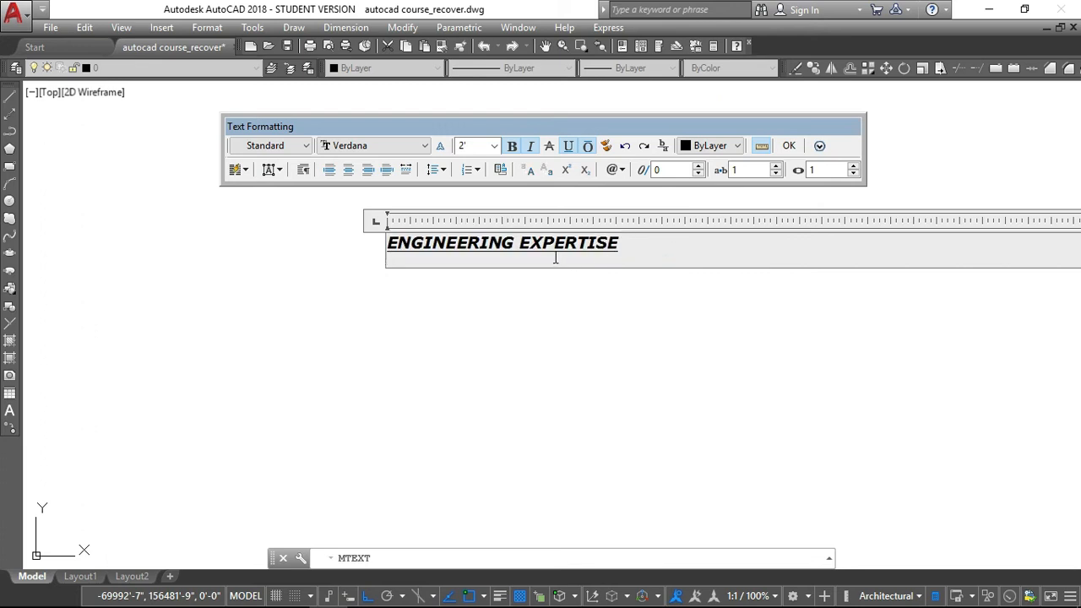
scroll(555, 254, up, 2)
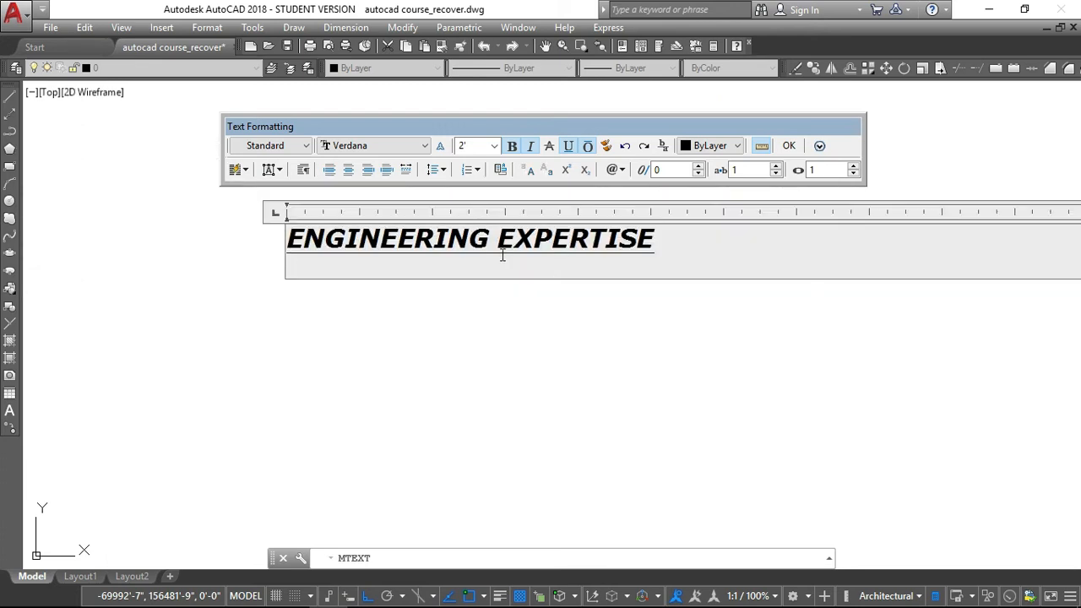
scroll(503, 265, down, 1)
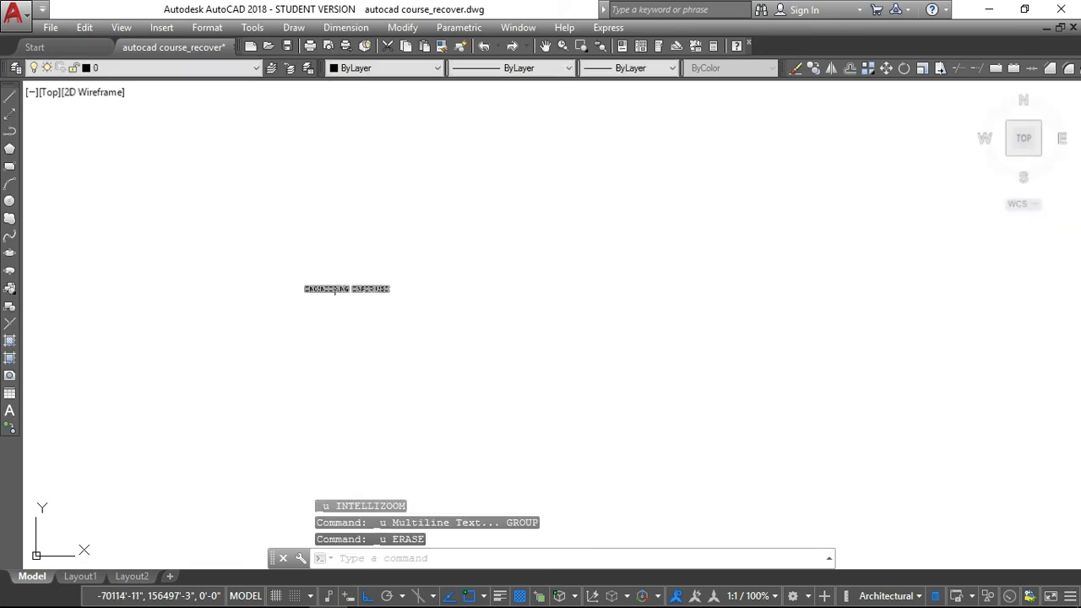
Reopen the ENGINEERING EXPERTISE text for editing, change the whole text's font to Verdana and make it bold.
scroll(338, 293, up, 7)
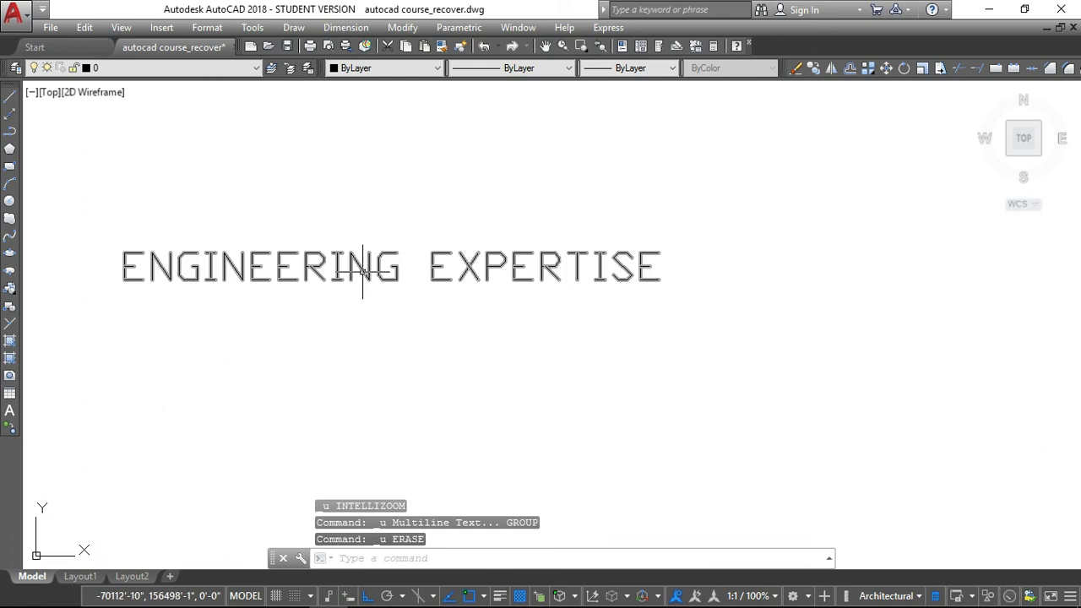
double_click(363, 271)
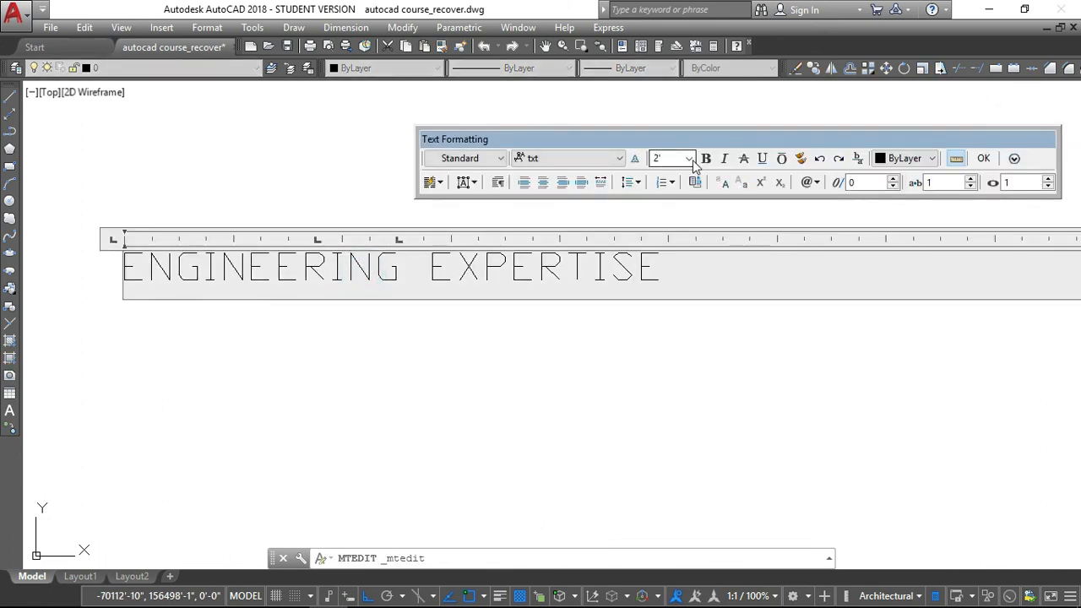
drag(657, 261, 123, 268)
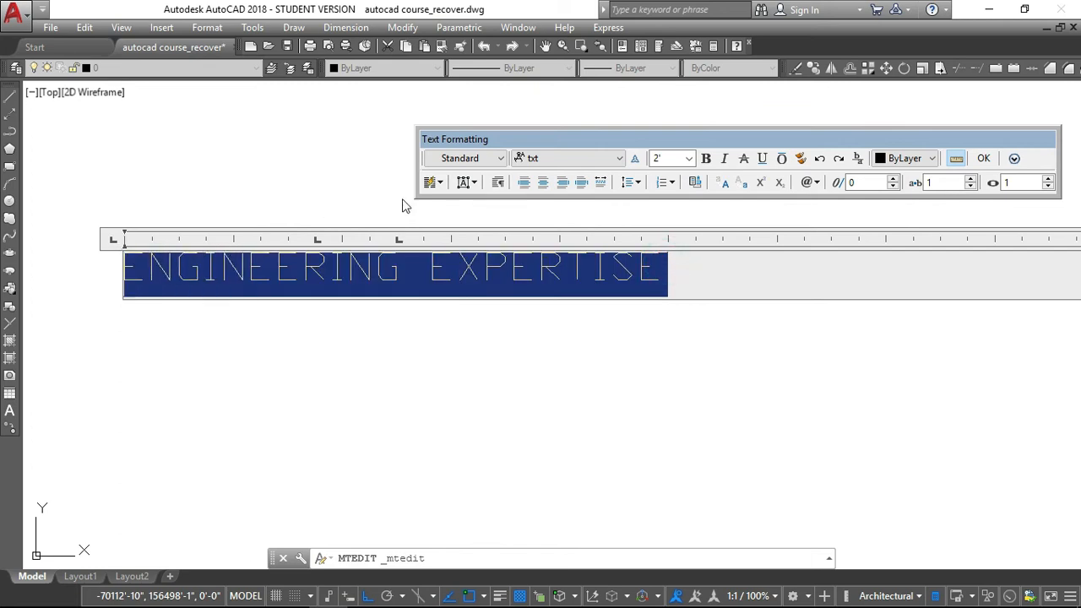
click(706, 159)
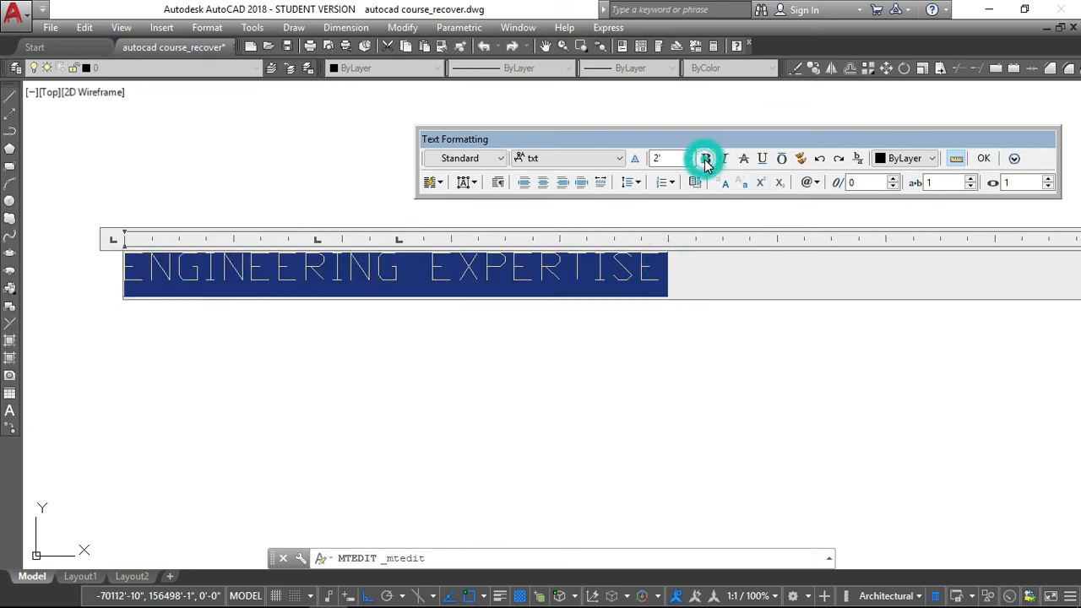
click(566, 158)
click(543, 198)
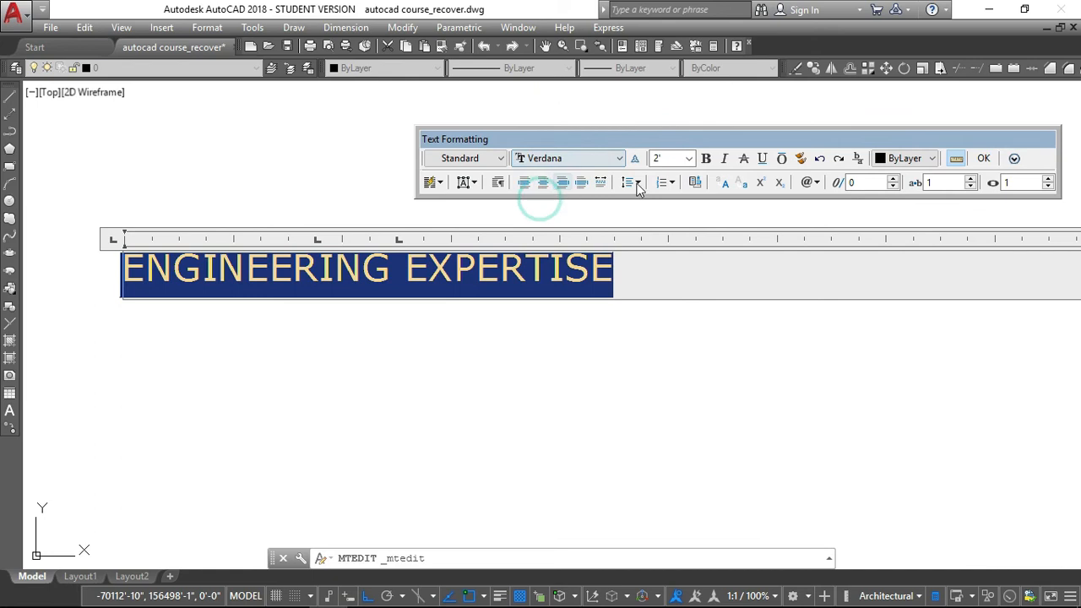
click(707, 159)
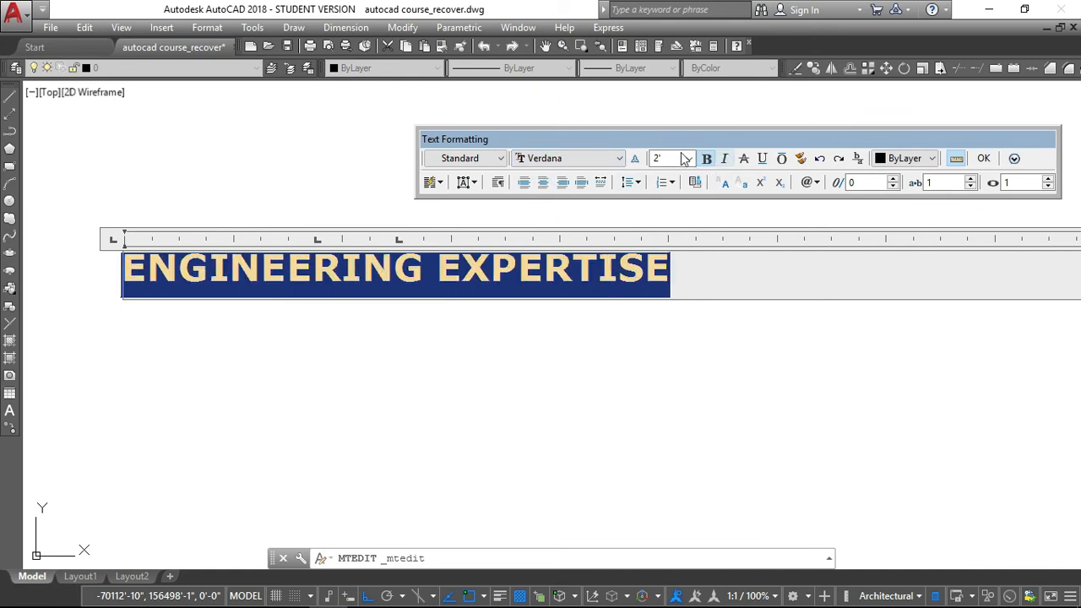
Add a second line reading FSDFDF below ENGINEERING EXPERTISE and remove its bold formatting.
click(702, 266)
key(Return)
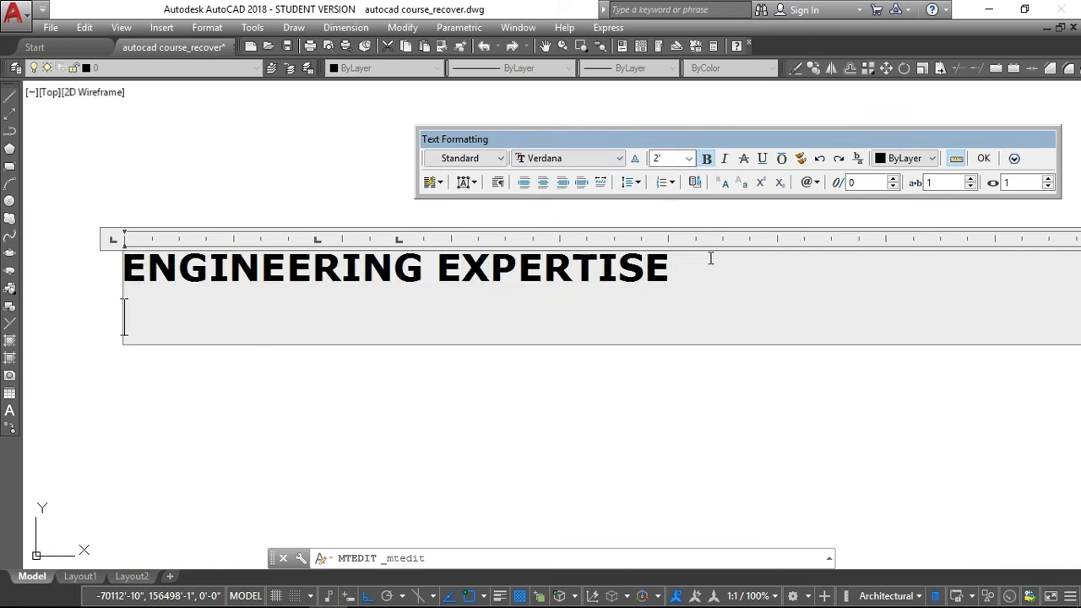
text(FSDFDF)
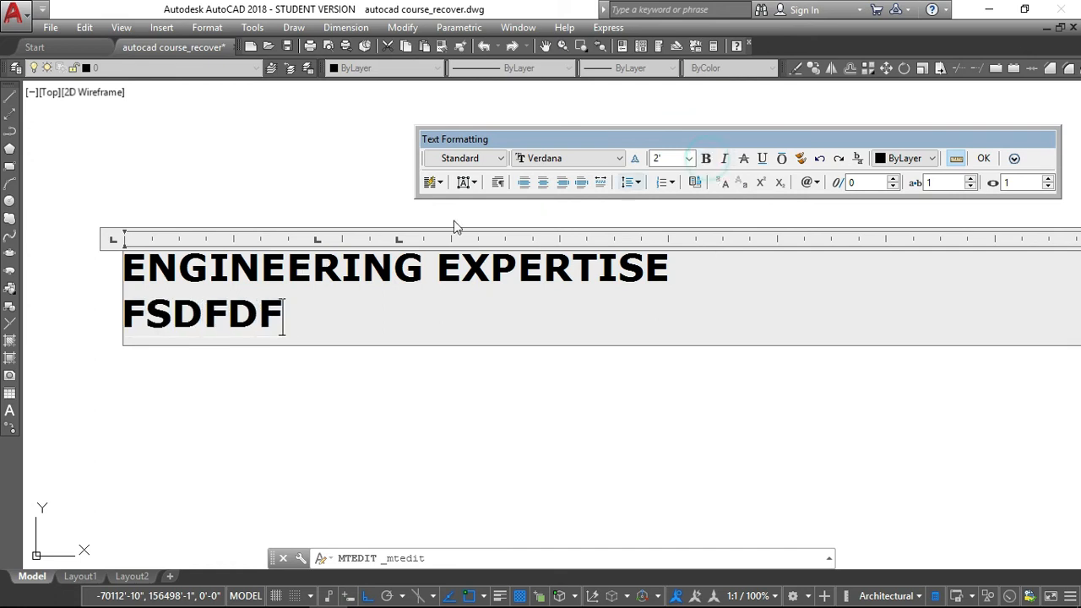
drag(306, 314, 70, 314)
click(707, 159)
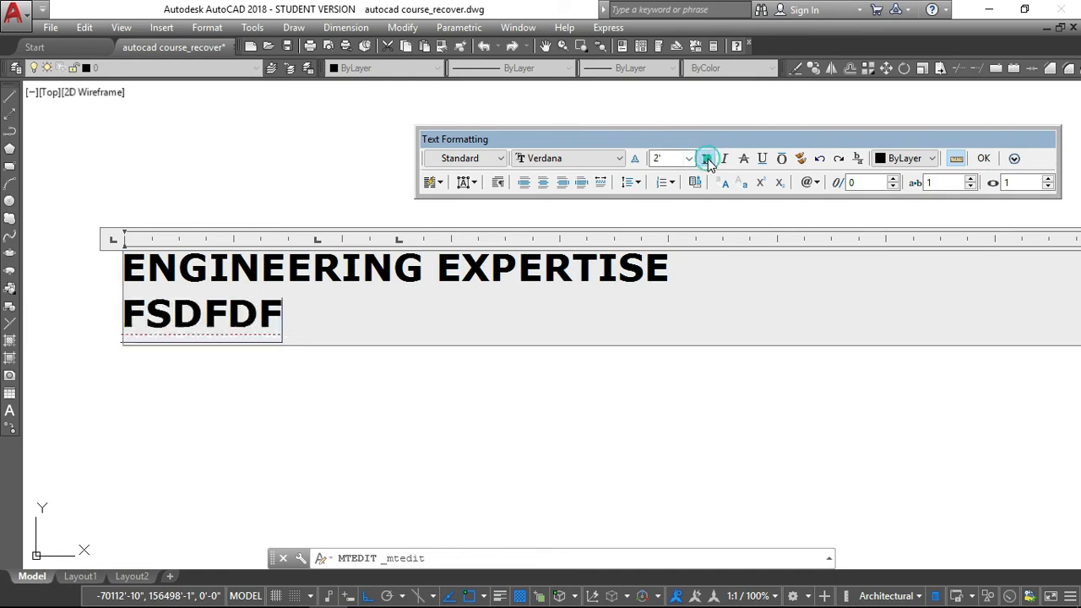
click(504, 281)
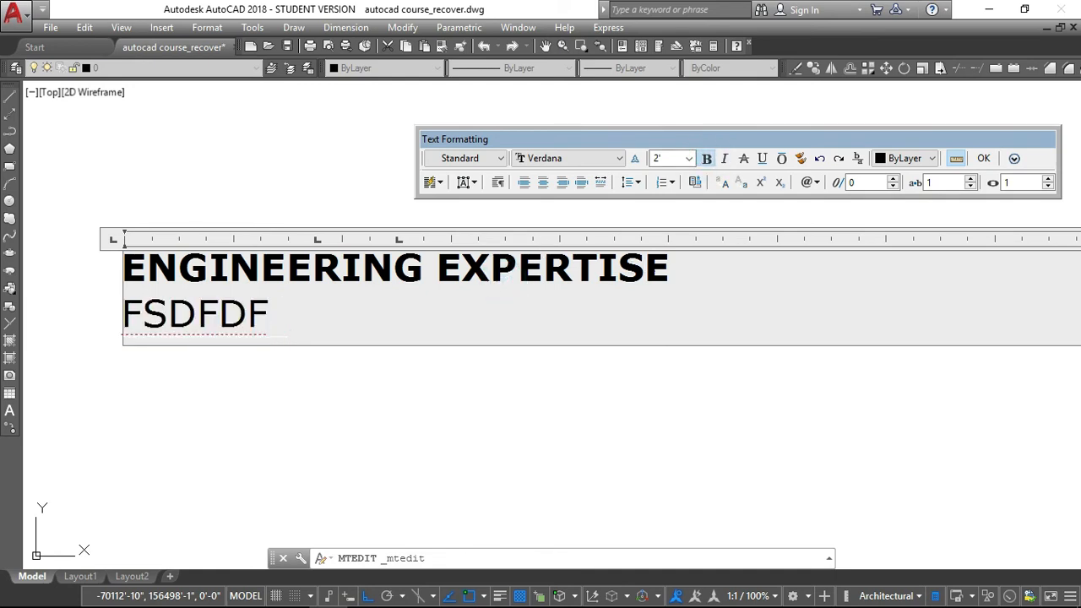
Match the formatting of the ENGINEERING EXPERTISE line onto the FSDFDF line.
drag(683, 269, 121, 238)
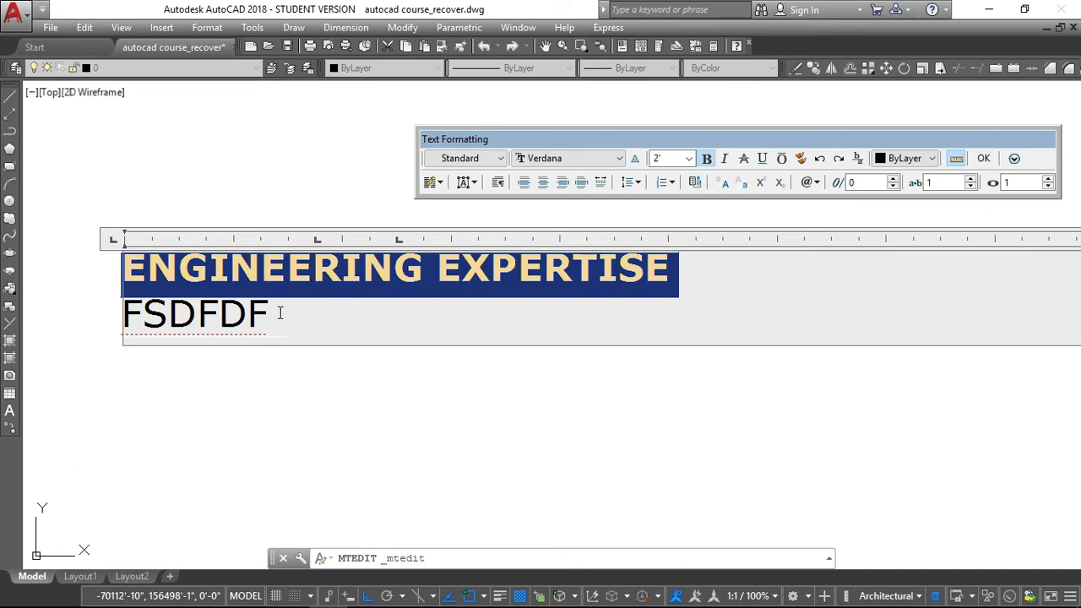
click(803, 161)
click(278, 319)
drag(278, 319, 121, 326)
click(341, 317)
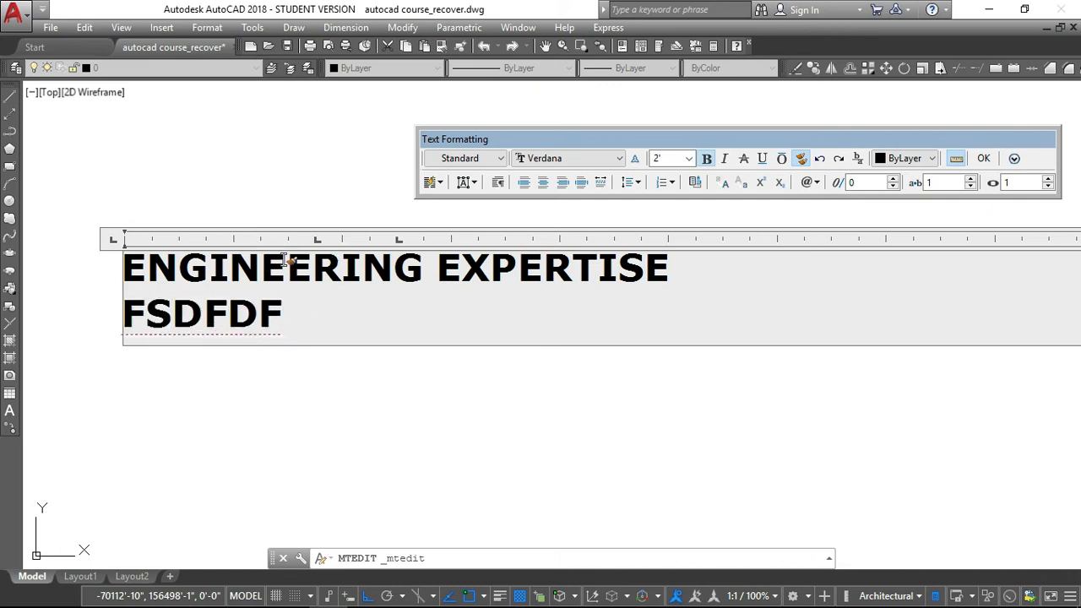
Set the colour of both text lines to Red.
scroll(357, 313, down, 4)
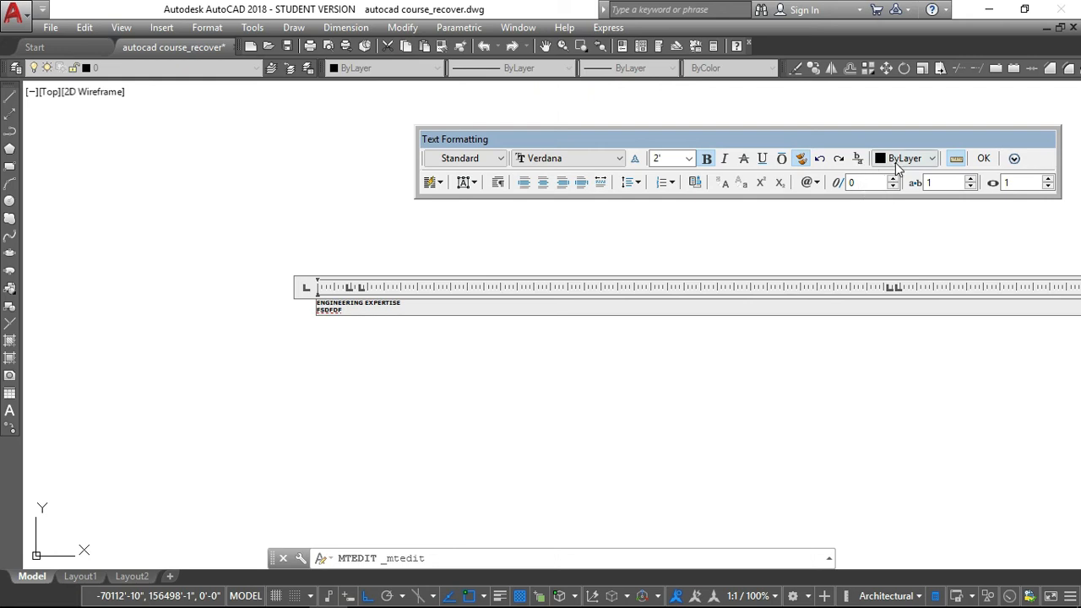
click(929, 159)
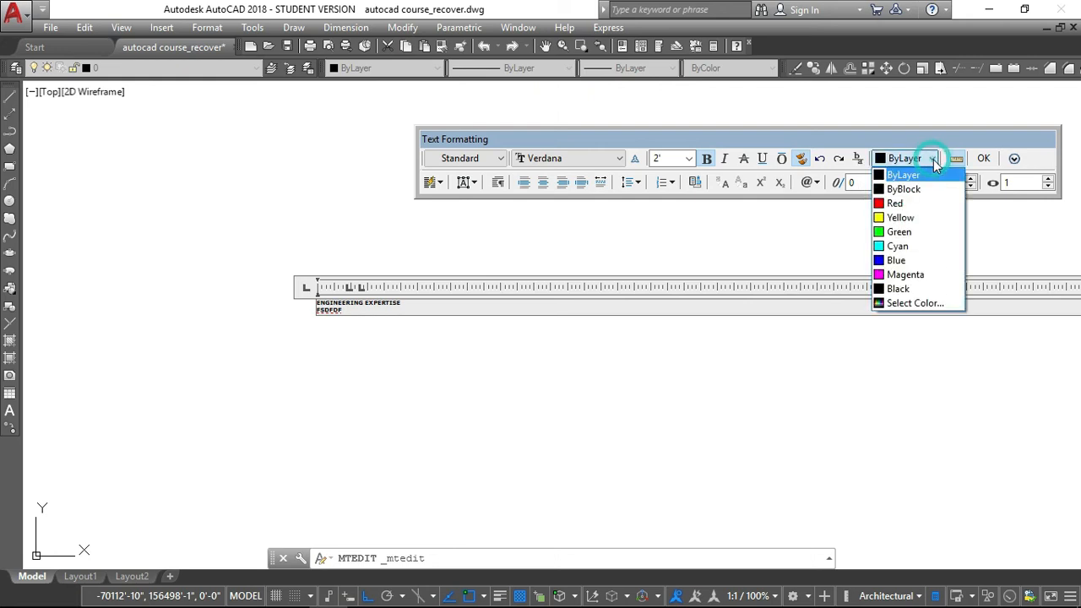
click(411, 320)
drag(414, 305, 258, 305)
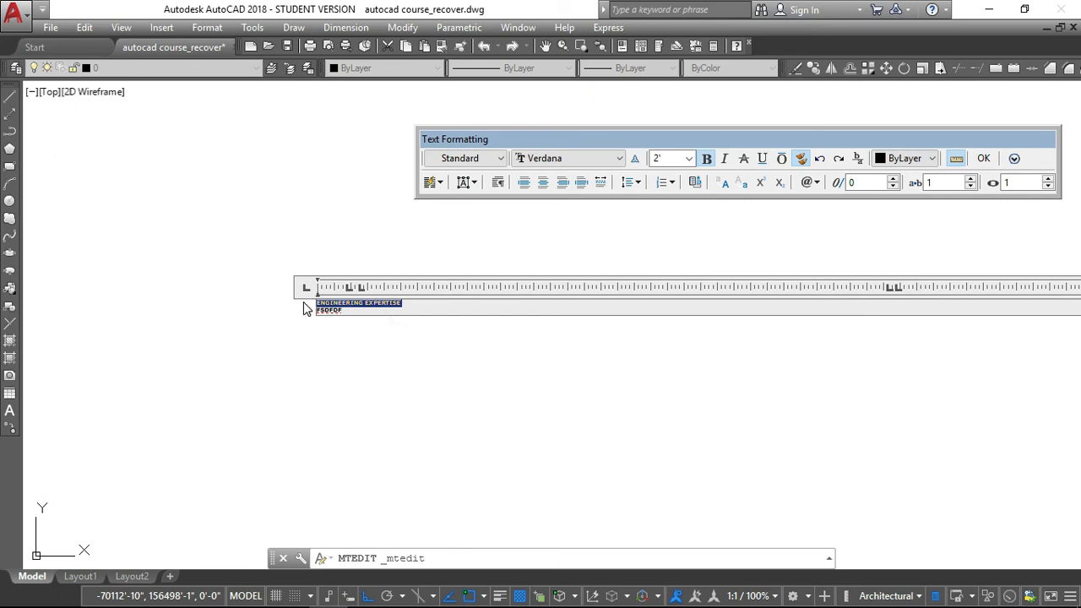
shift+click(342, 312)
click(931, 159)
click(905, 203)
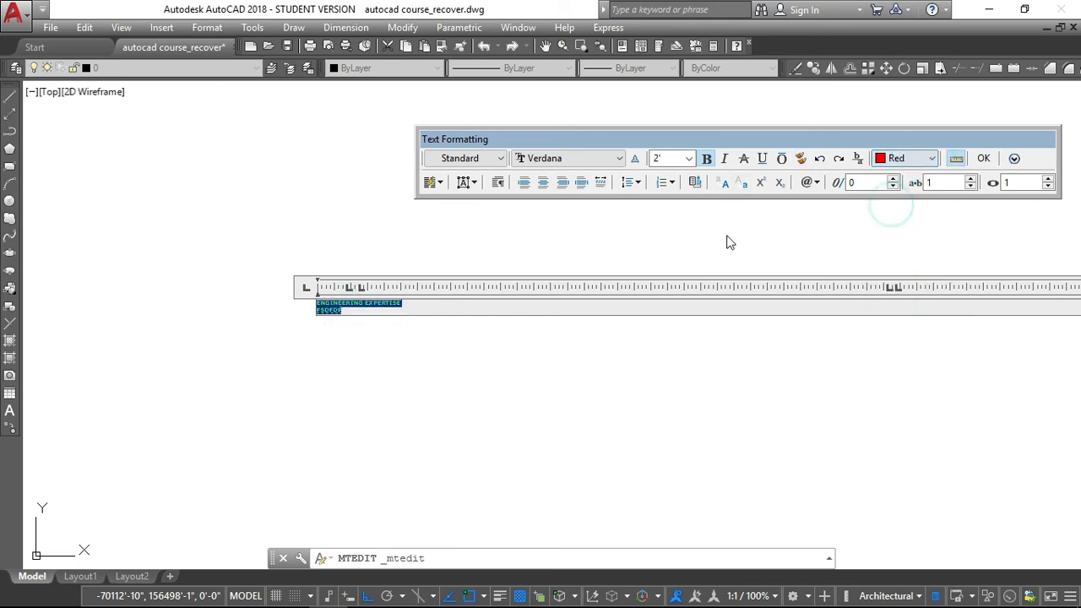
scroll(351, 310, up, 5)
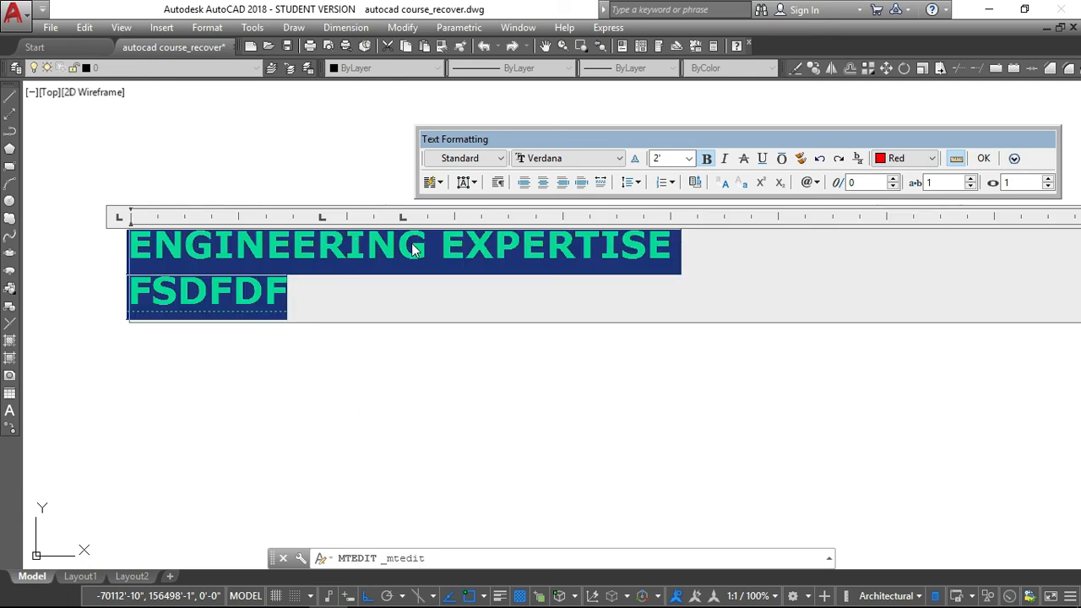
click(481, 310)
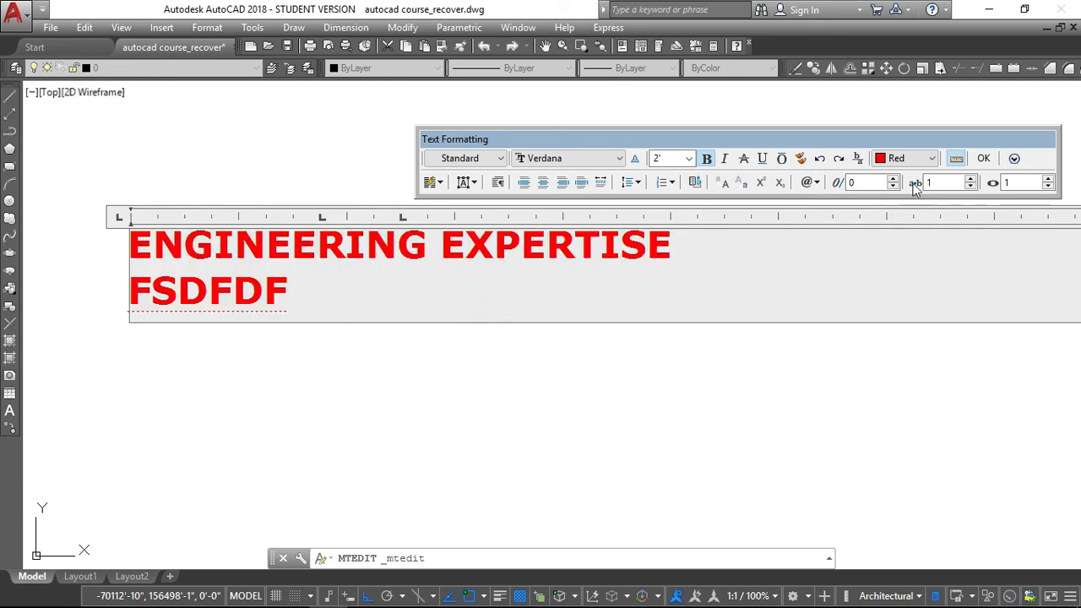
Hide the text editor's ruler and show it again, inspecting it at different zoom levels.
click(957, 159)
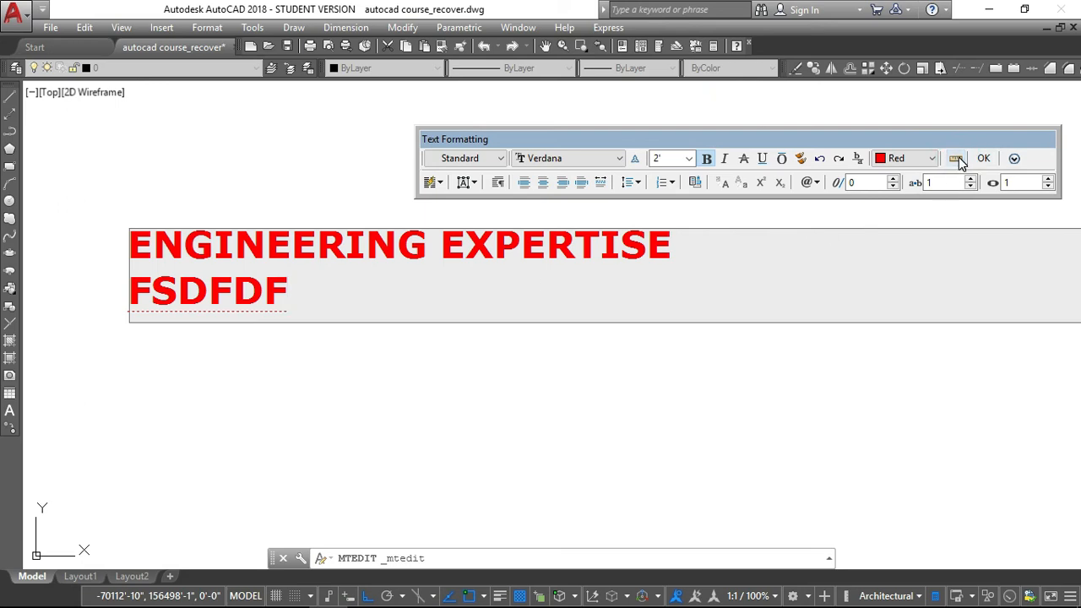
scroll(530, 287, down, 6)
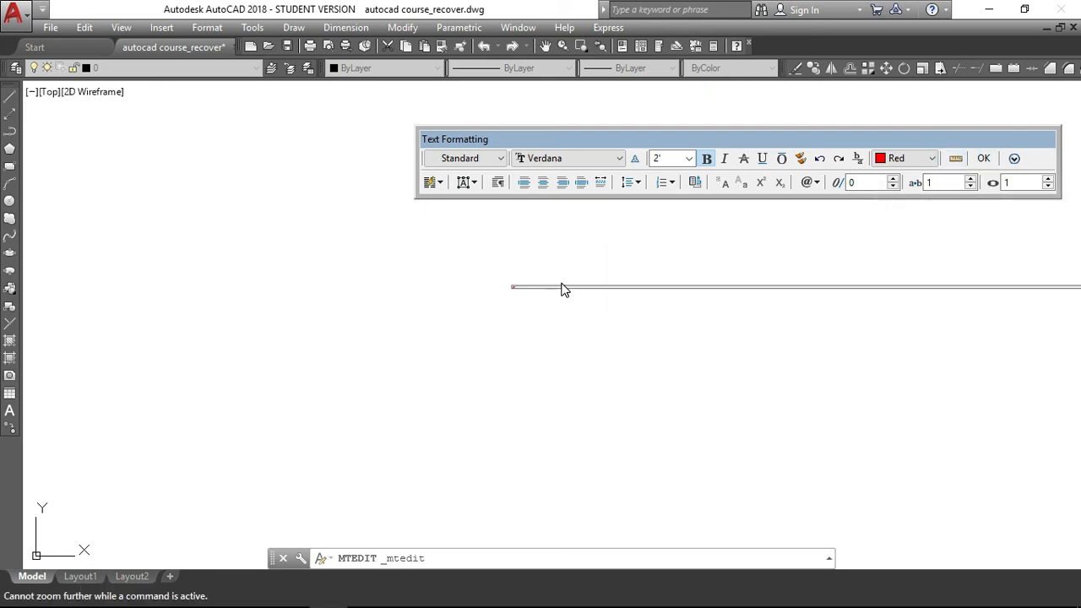
click(957, 160)
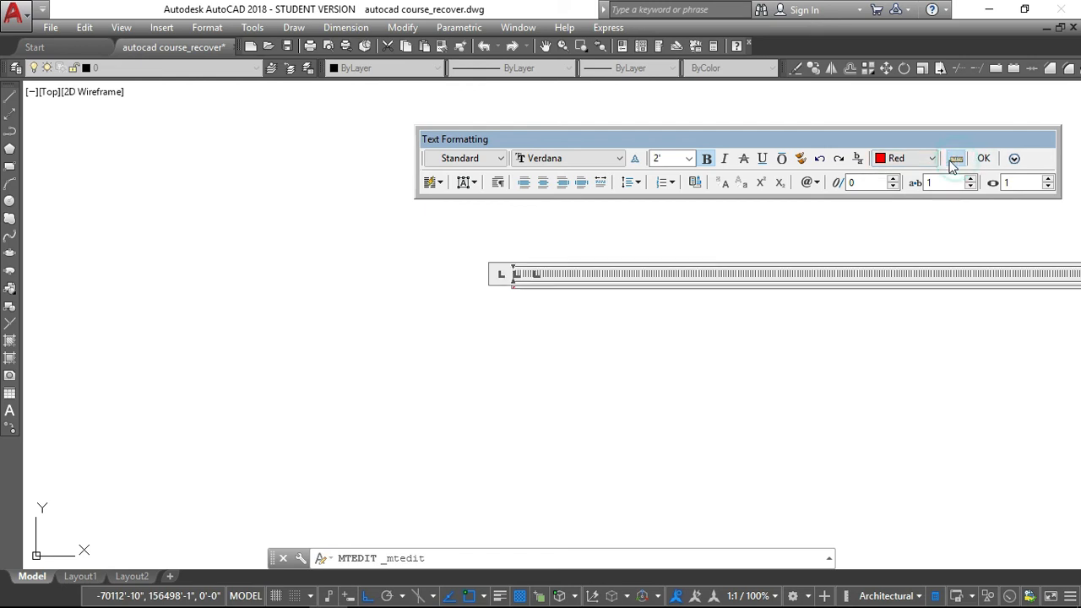
scroll(773, 277, down, 2)
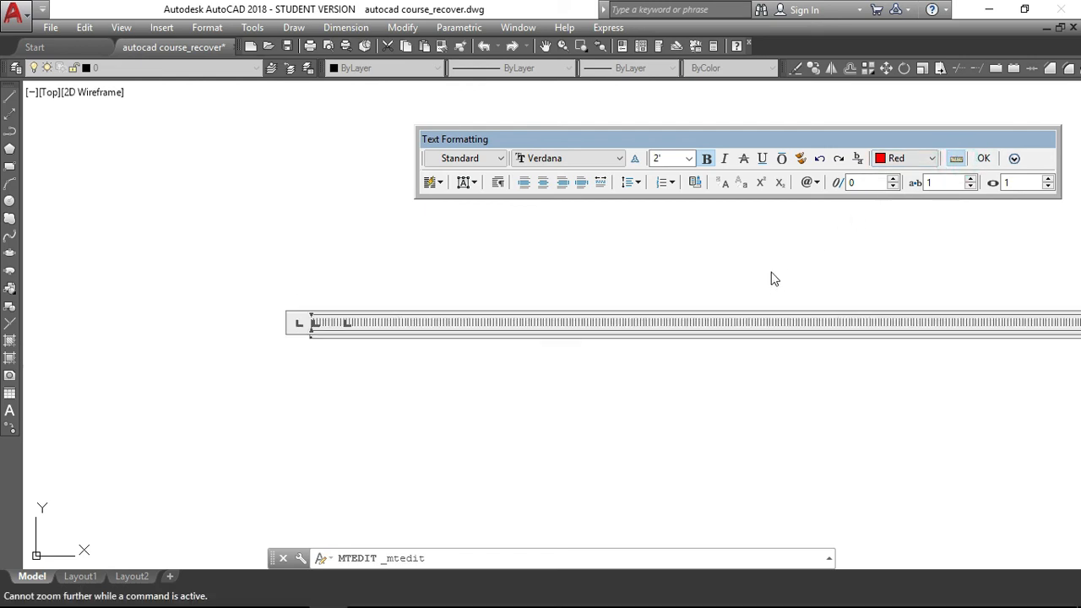
scroll(387, 321, up, 5)
scroll(90, 380, up, 2)
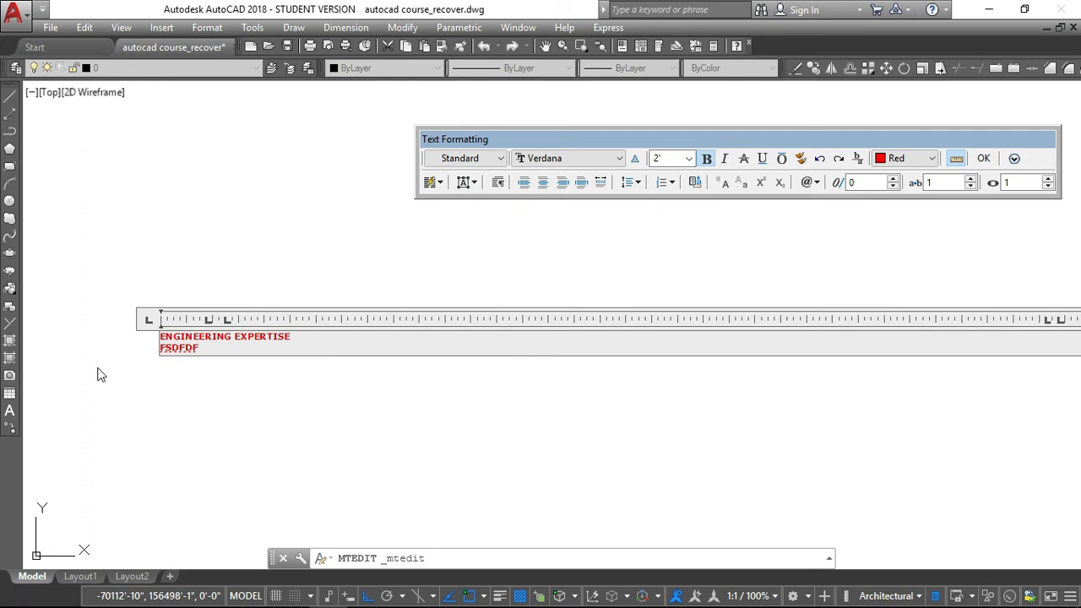
scroll(96, 374, up, 2)
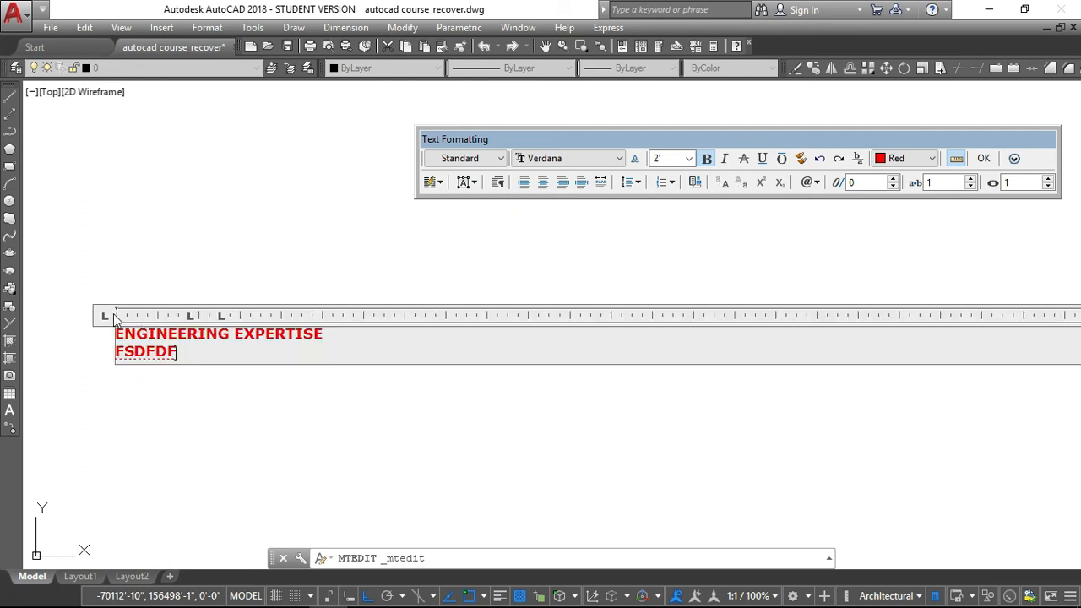
scroll(293, 357, up, 2)
scroll(306, 354, down, 2)
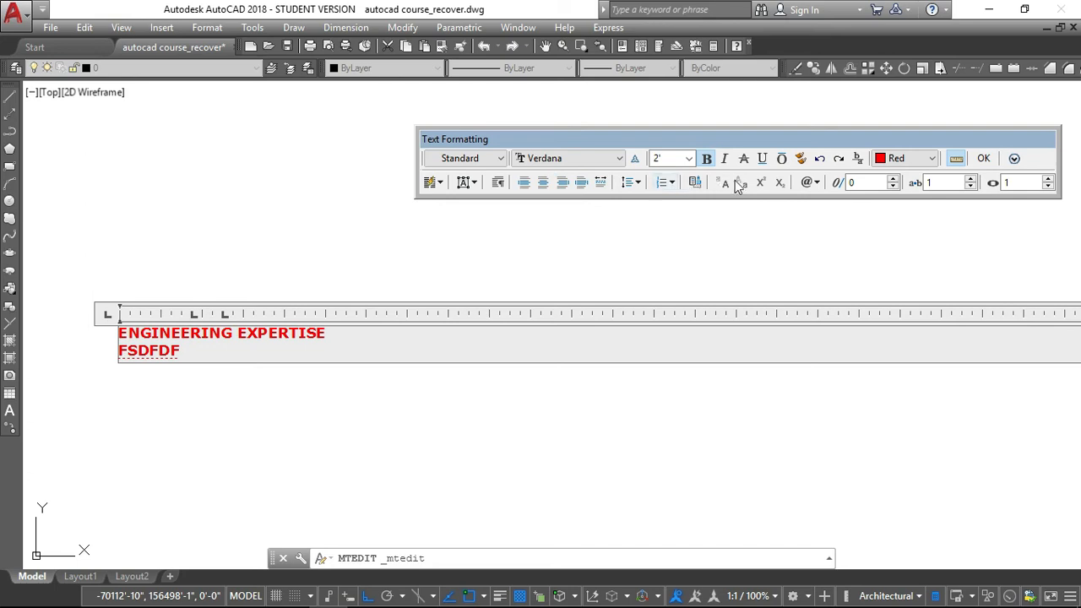
Insert a Degrees symbol after FSDFDF and replace it with the Diameter symbol.
click(759, 183)
click(816, 184)
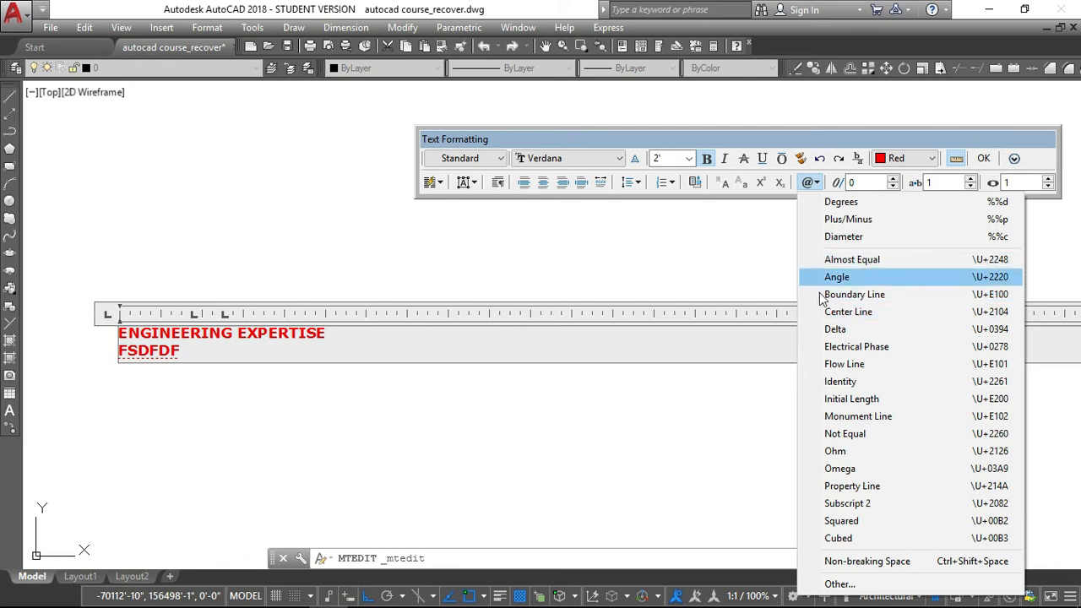
click(831, 202)
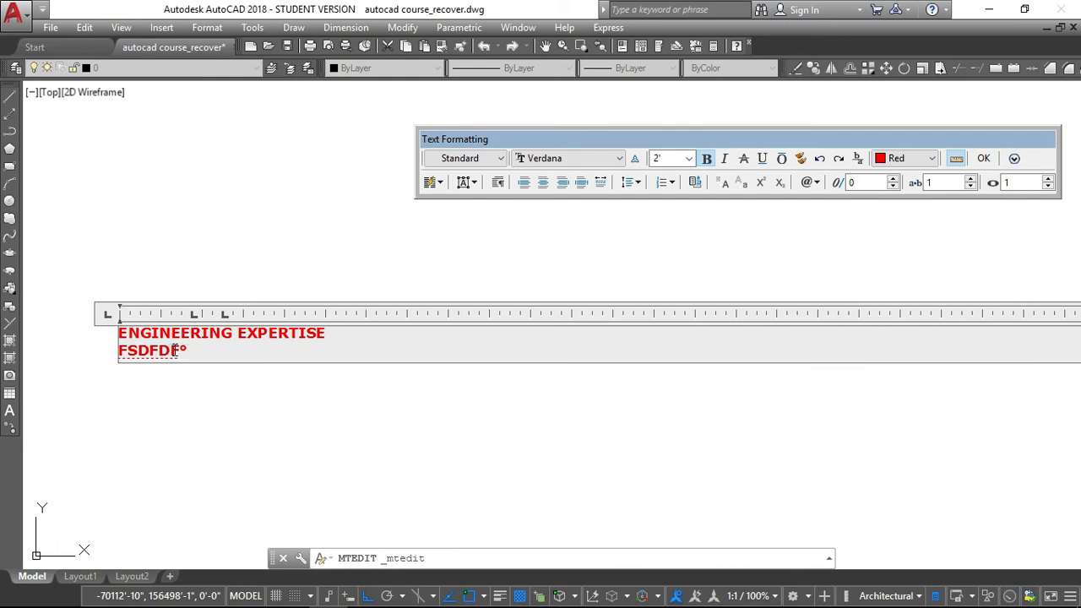
drag(180, 350, 189, 350)
click(815, 180)
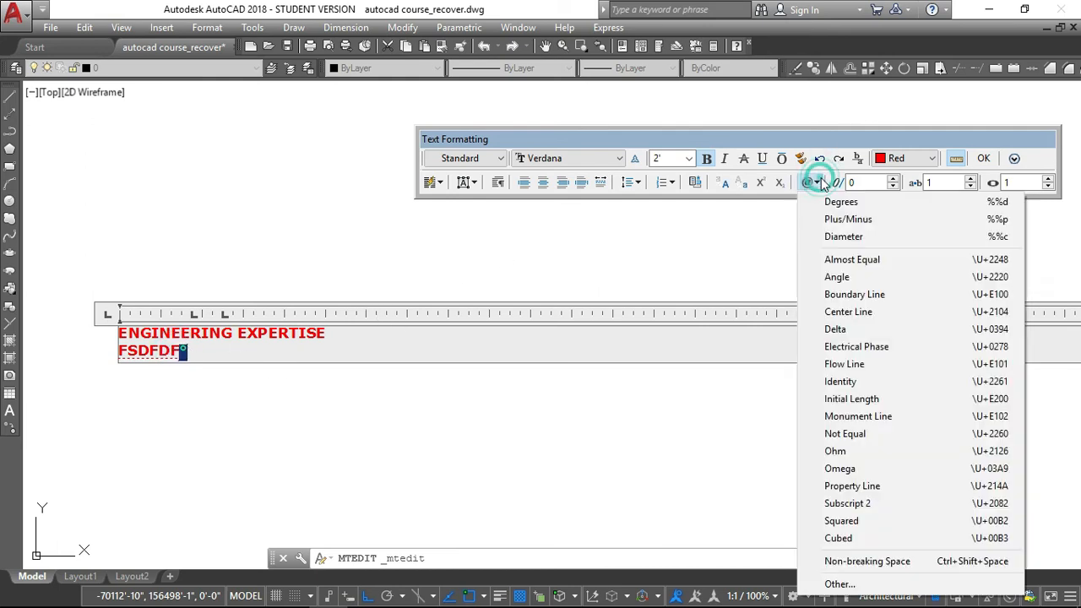
click(832, 237)
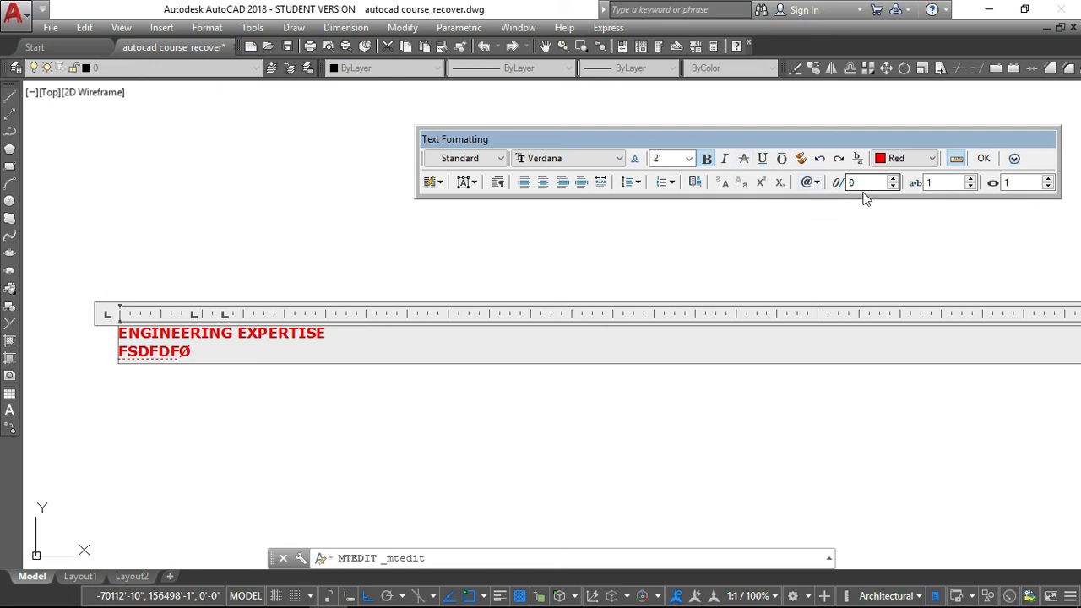
Open field insertion for the text and examine the Author, BlockPlaceholder and Comments fields.
click(1014, 160)
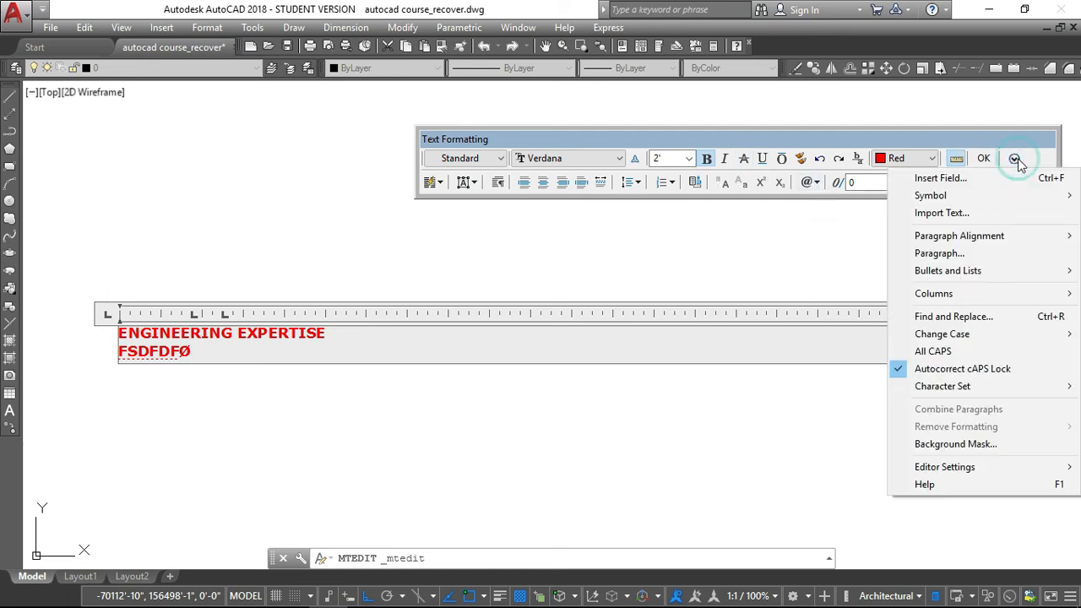
click(963, 179)
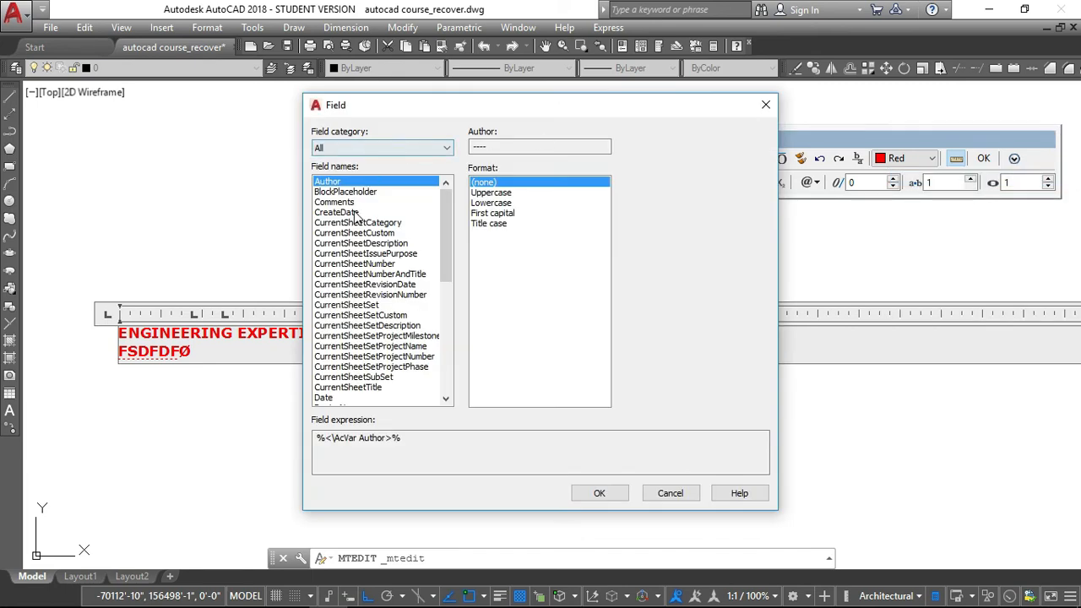
click(338, 192)
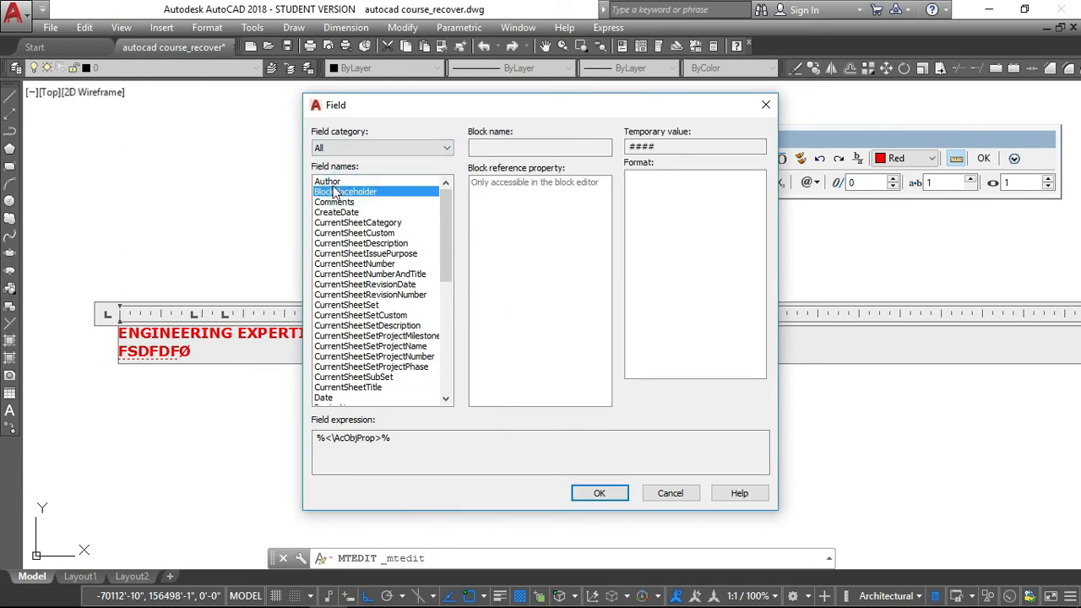
click(331, 181)
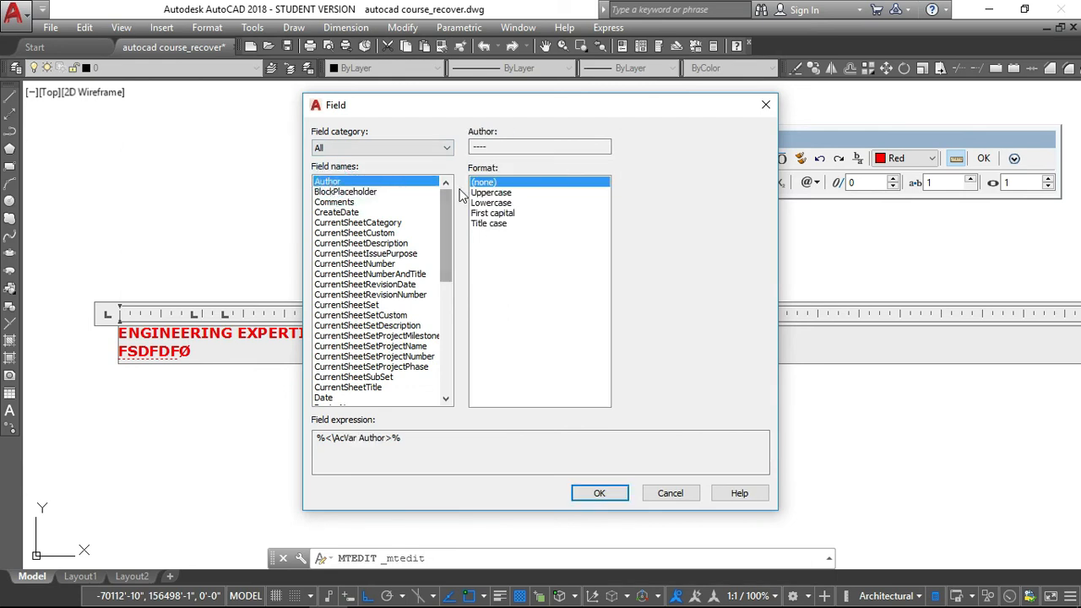
click(334, 202)
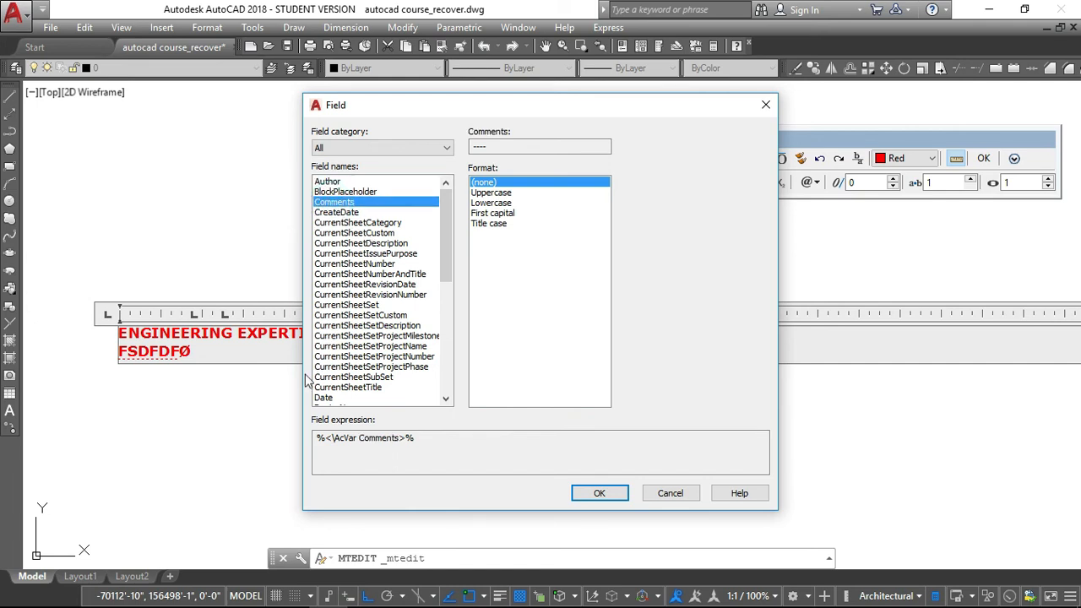
Look through the field names and insert a Date field in the MMMM d, yyyy format after the diameter symbol.
click(325, 398)
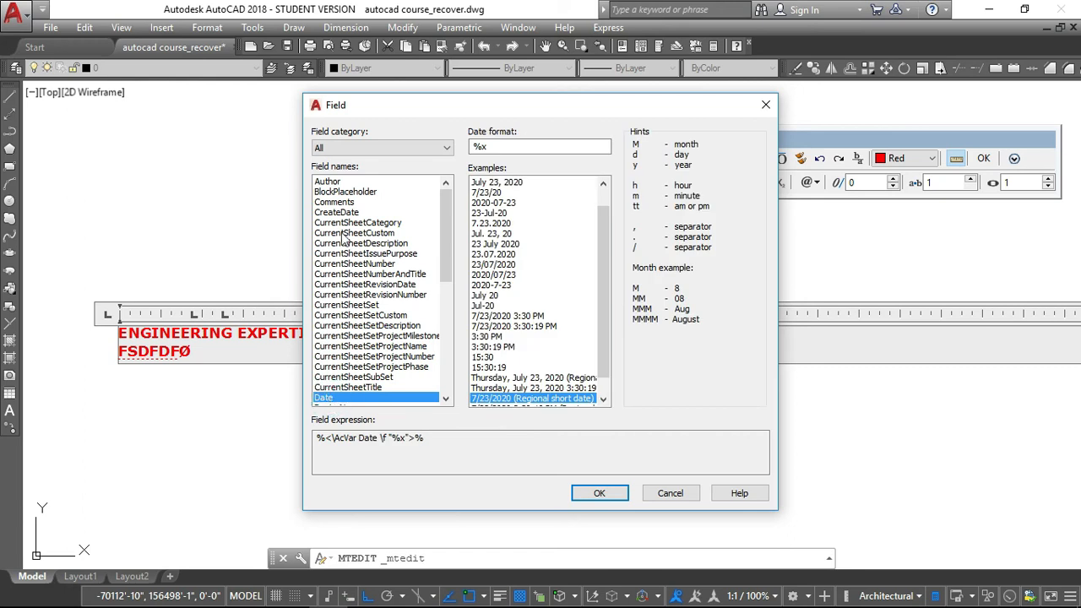
scroll(343, 239, down, 9)
scroll(342, 321, up, 5)
scroll(342, 322, down, 2)
scroll(342, 322, up, 6)
scroll(338, 317, down, 10)
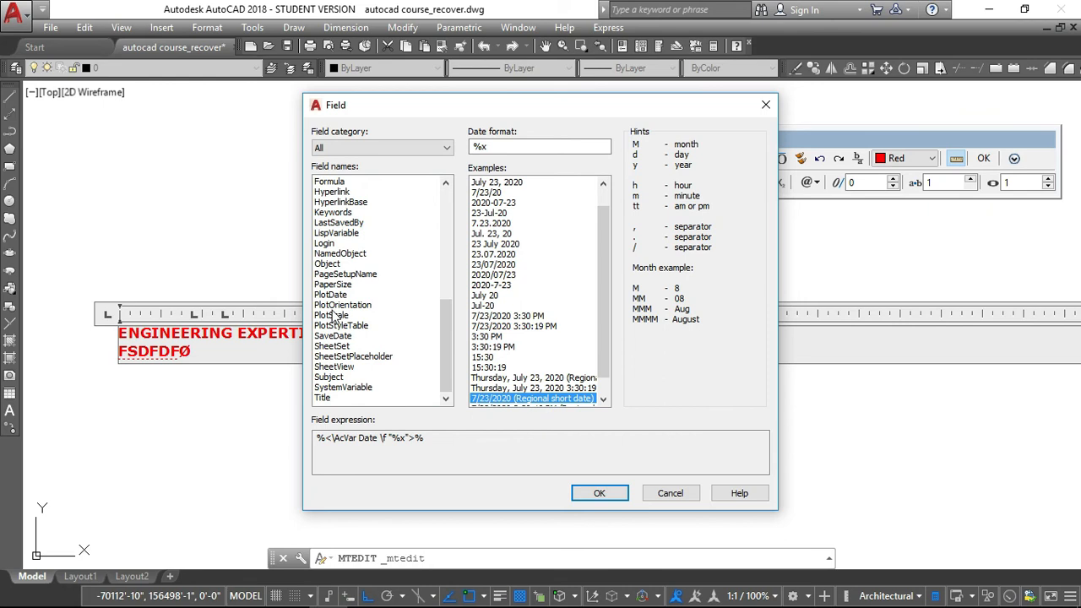
scroll(334, 315, up, 9)
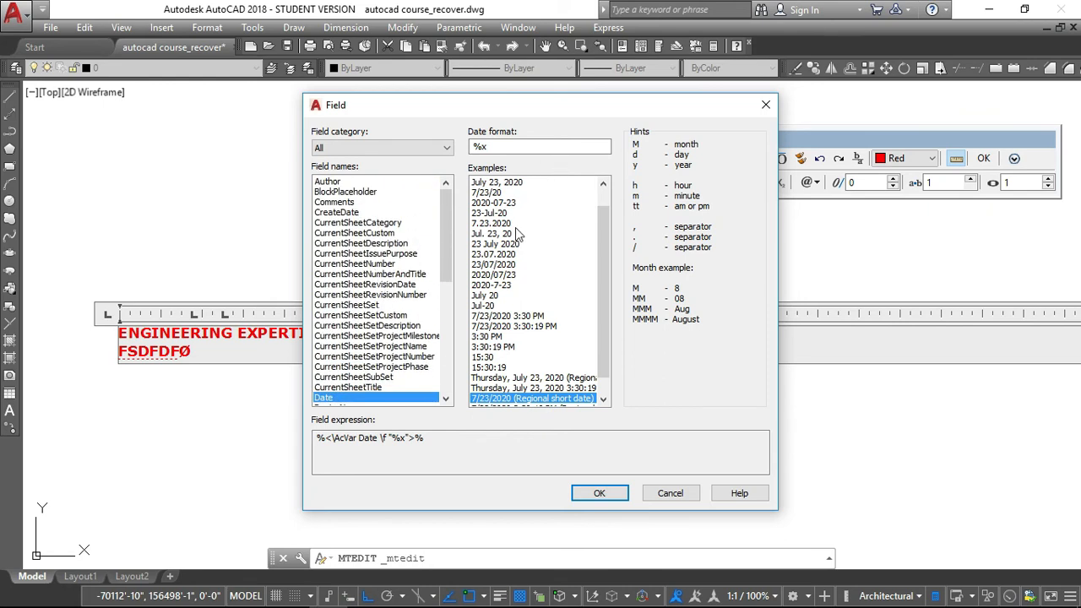
click(498, 182)
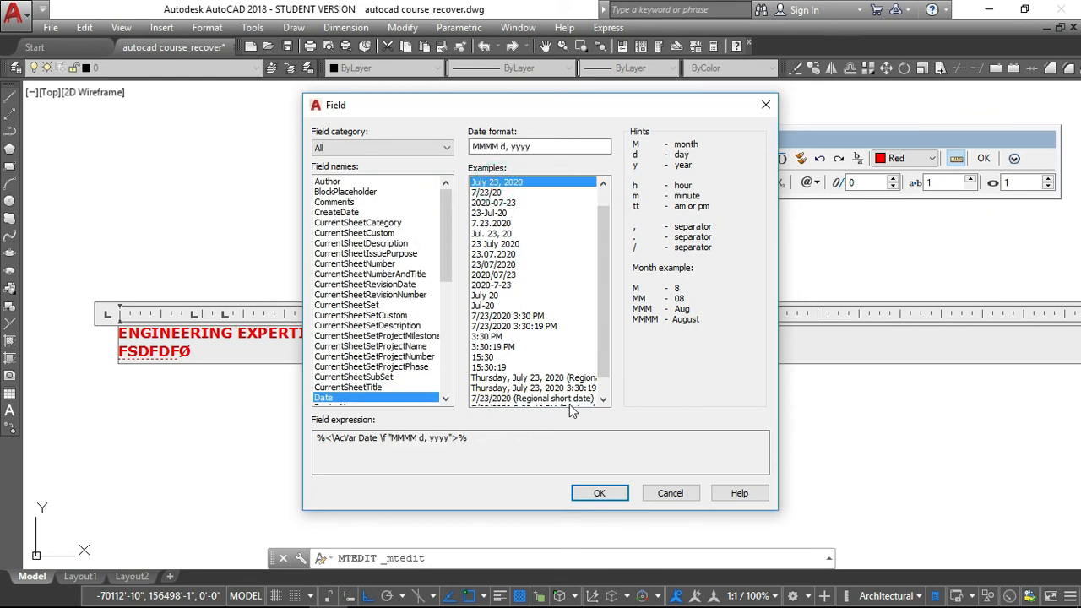
click(604, 498)
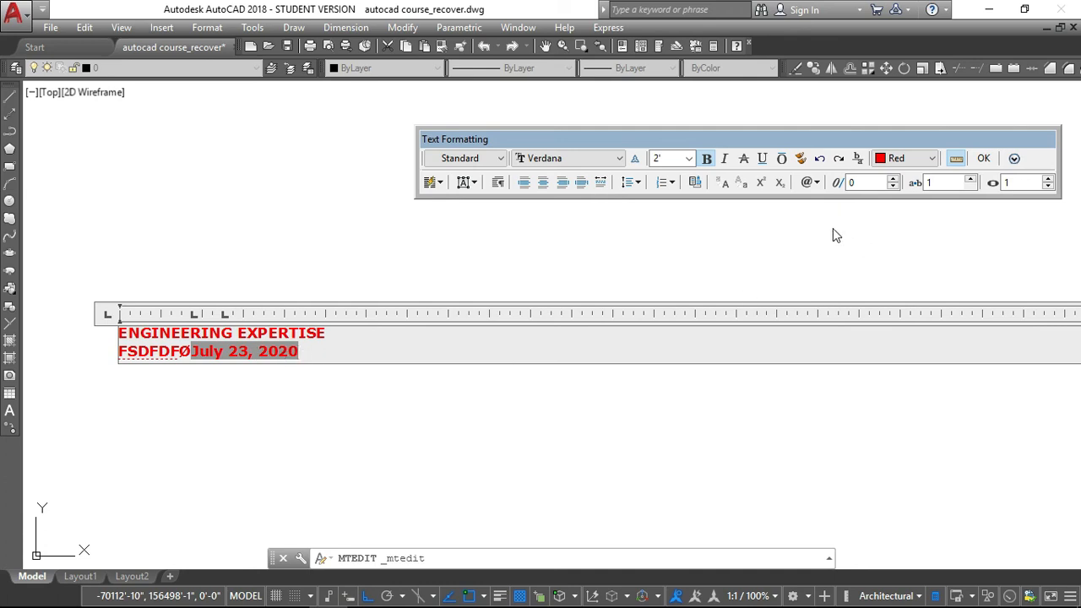
Look through the text editor's symbol list and view the Character Map of additional symbols without inserting one.
click(1014, 158)
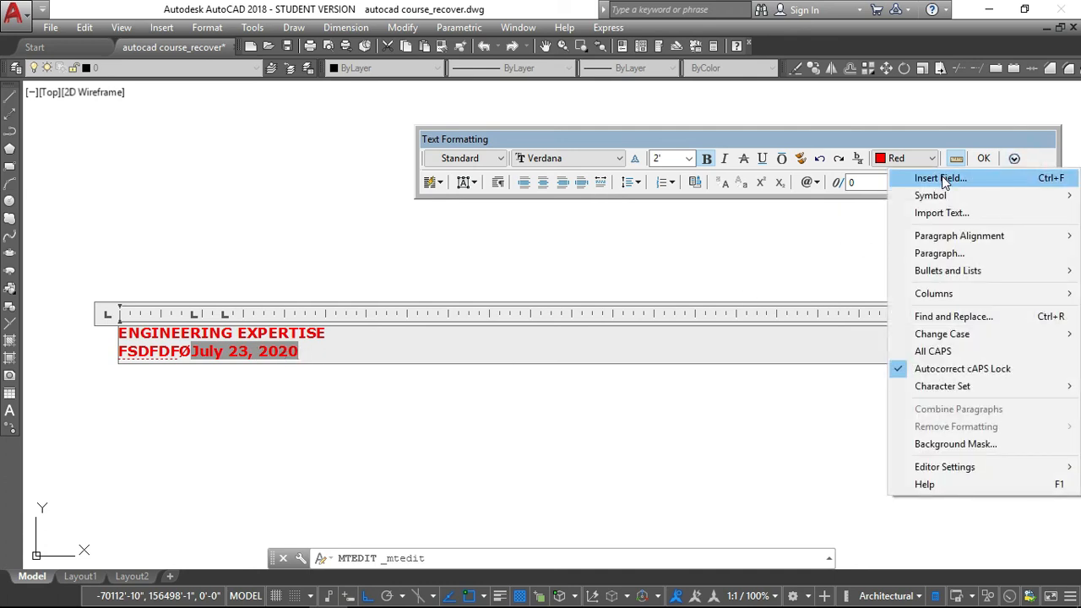
mouse_move(916, 199)
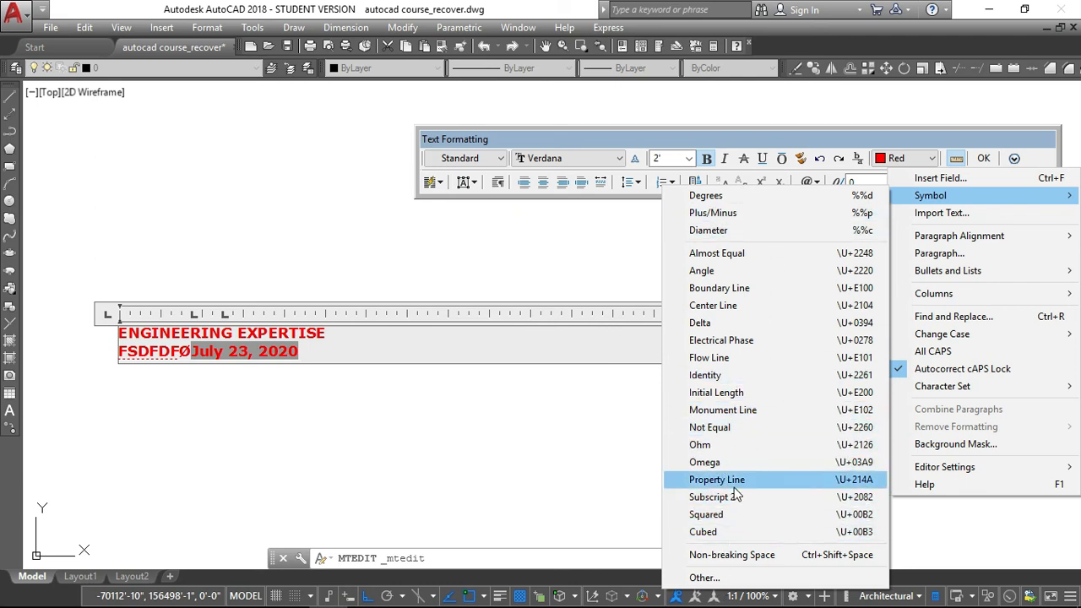
click(704, 576)
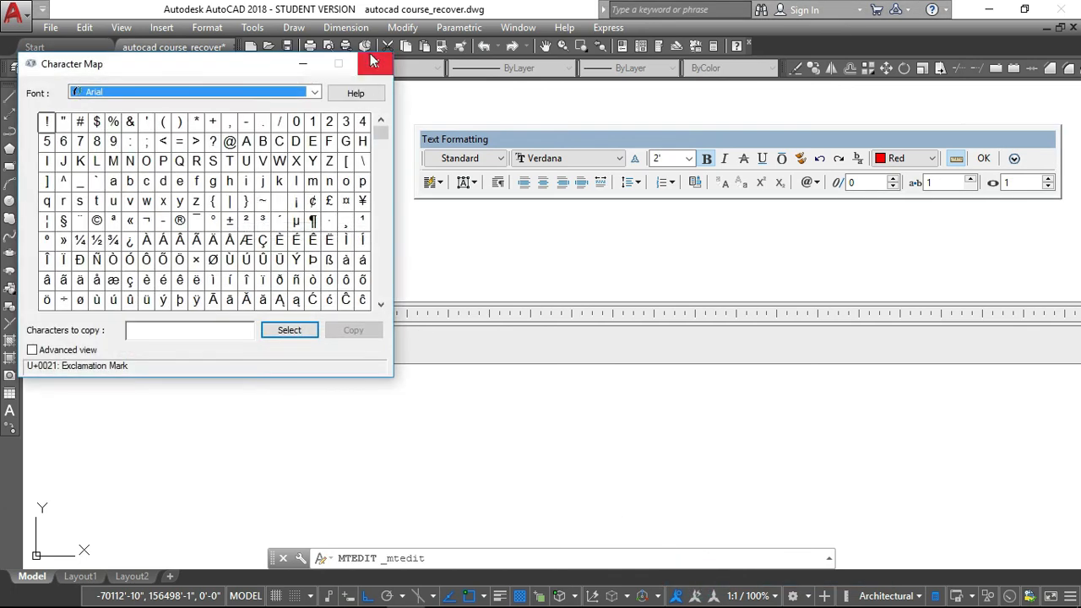
click(374, 64)
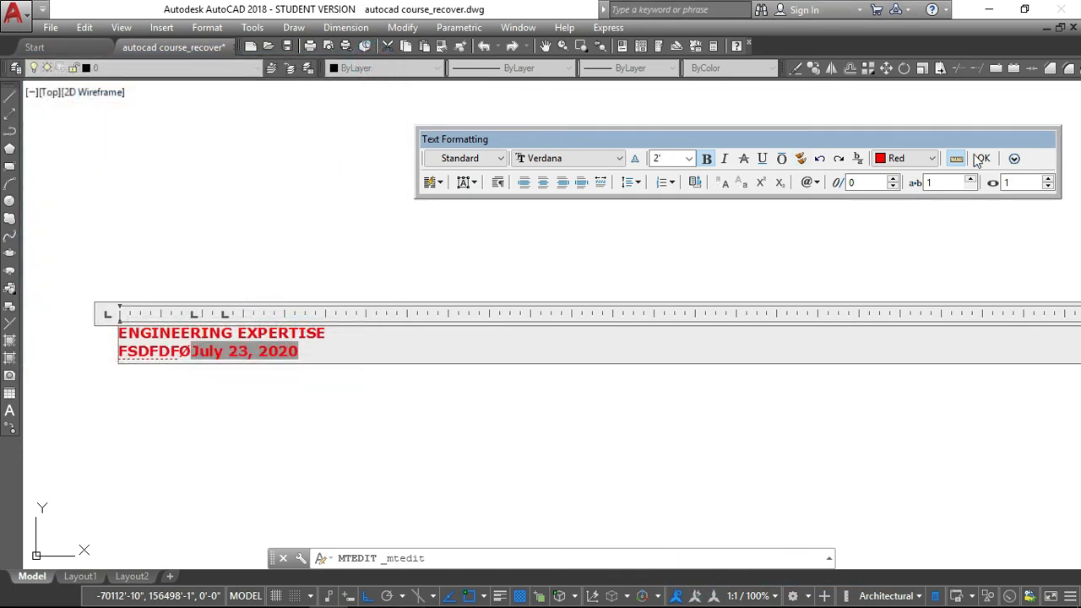
Apply a background mask with a Cyan fill colour to the multiline text.
click(1013, 159)
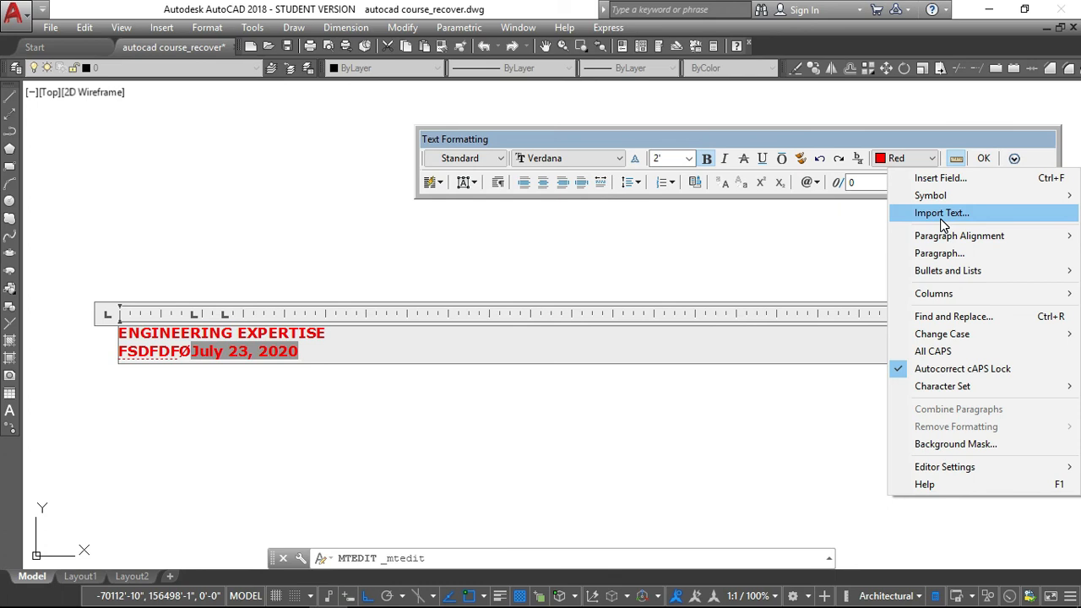
mouse_move(952, 206)
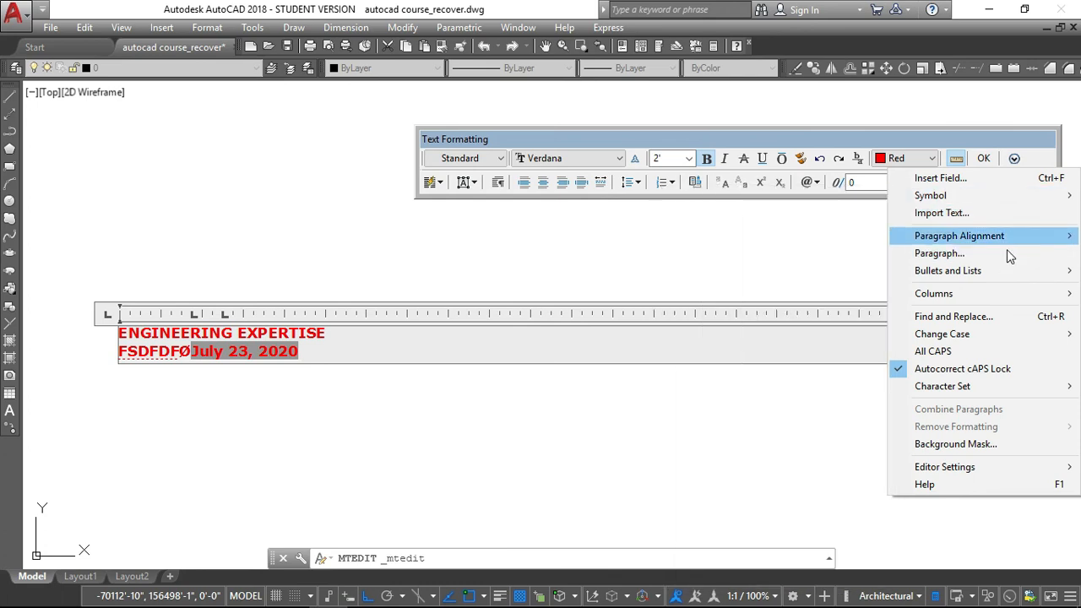
mouse_move(995, 295)
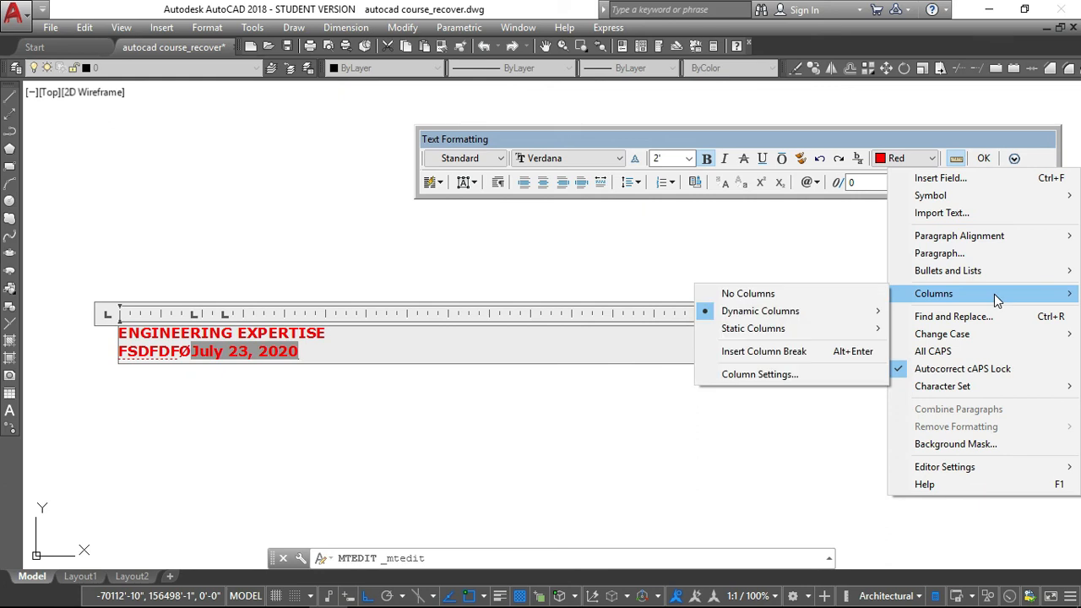
mouse_move(785, 314)
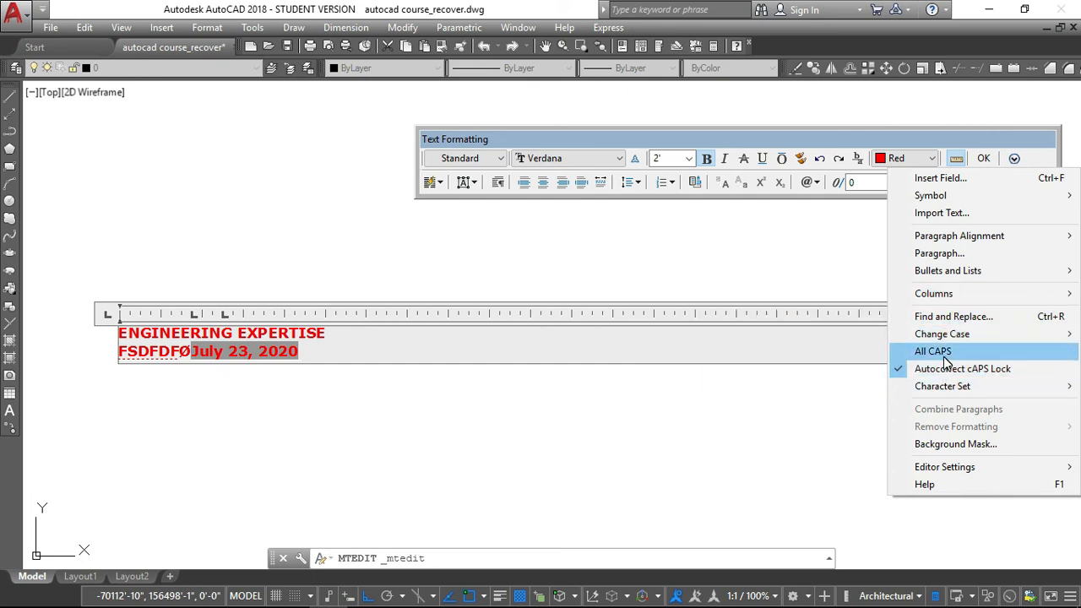
mouse_move(942, 334)
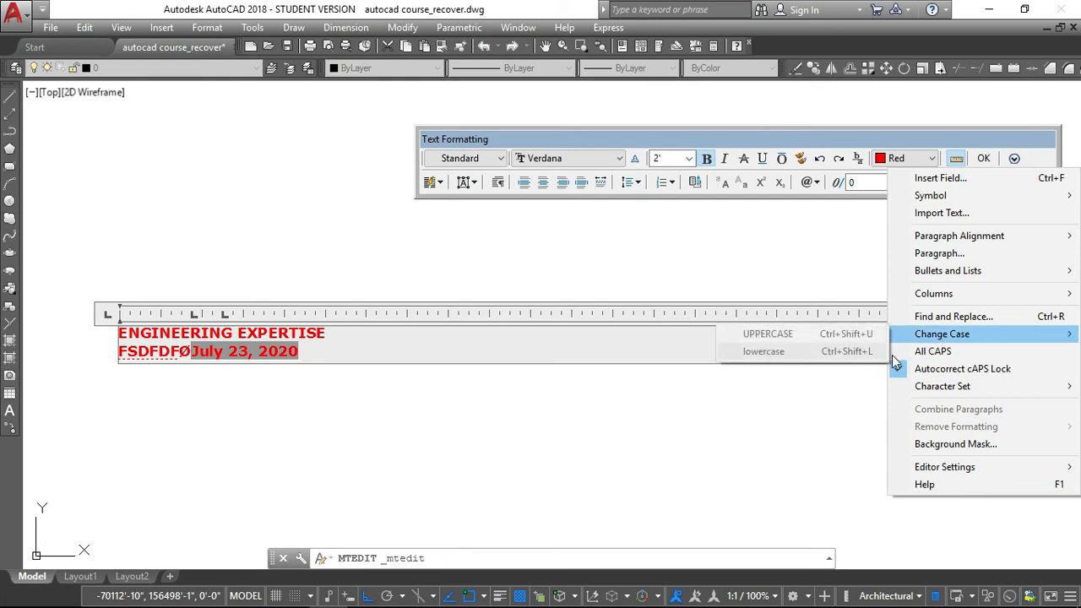
click(959, 444)
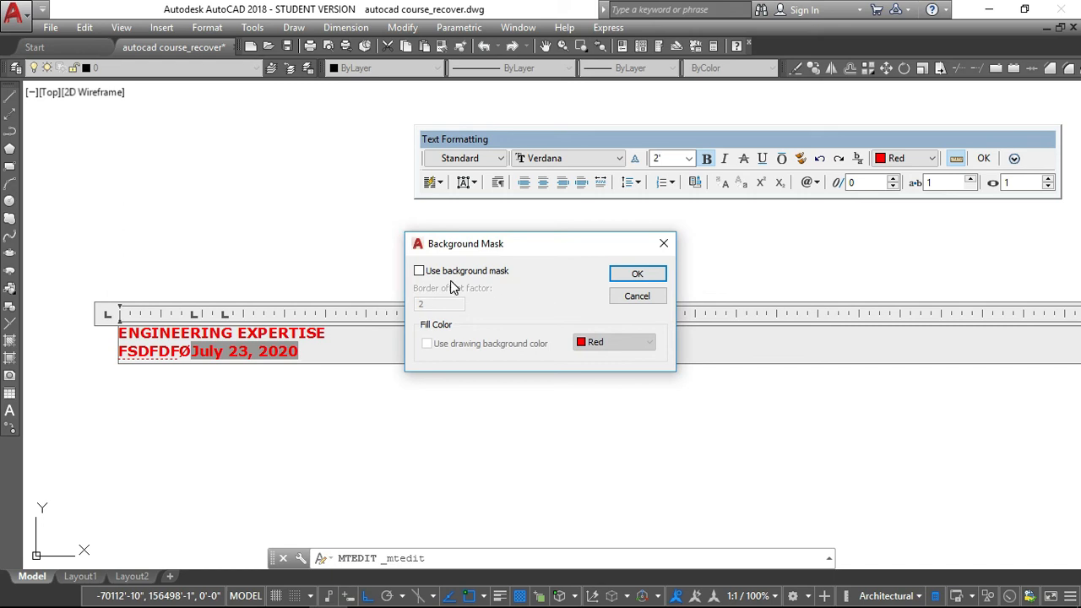
click(420, 271)
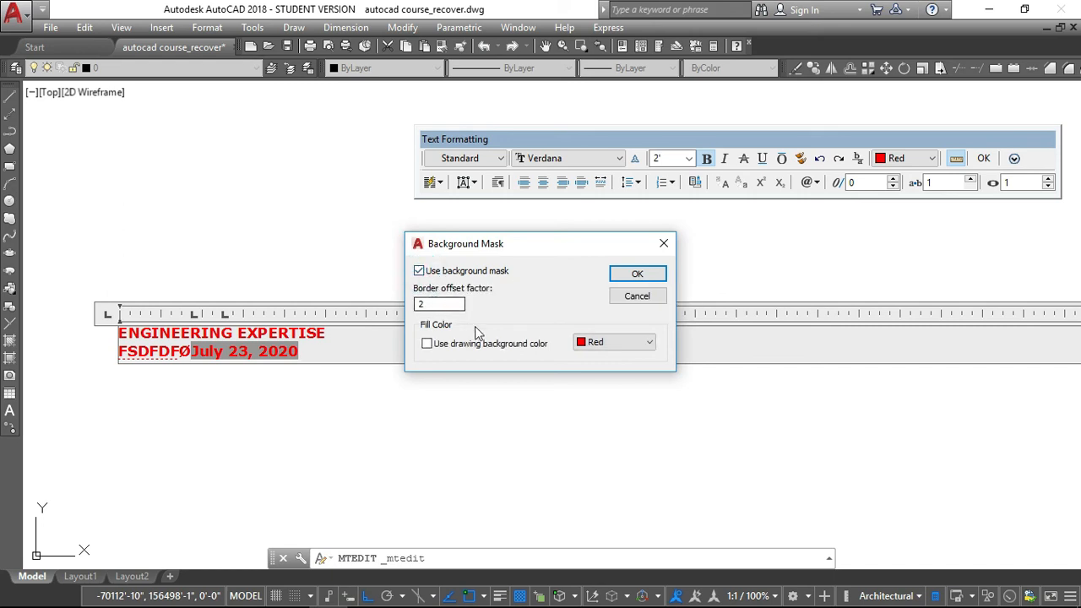
click(225, 335)
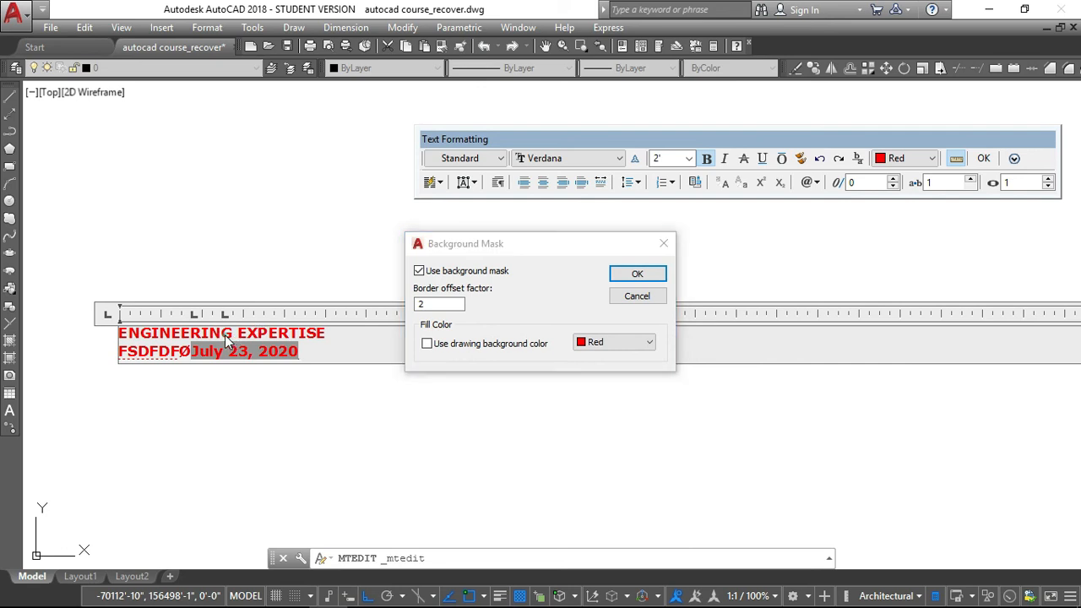
click(259, 341)
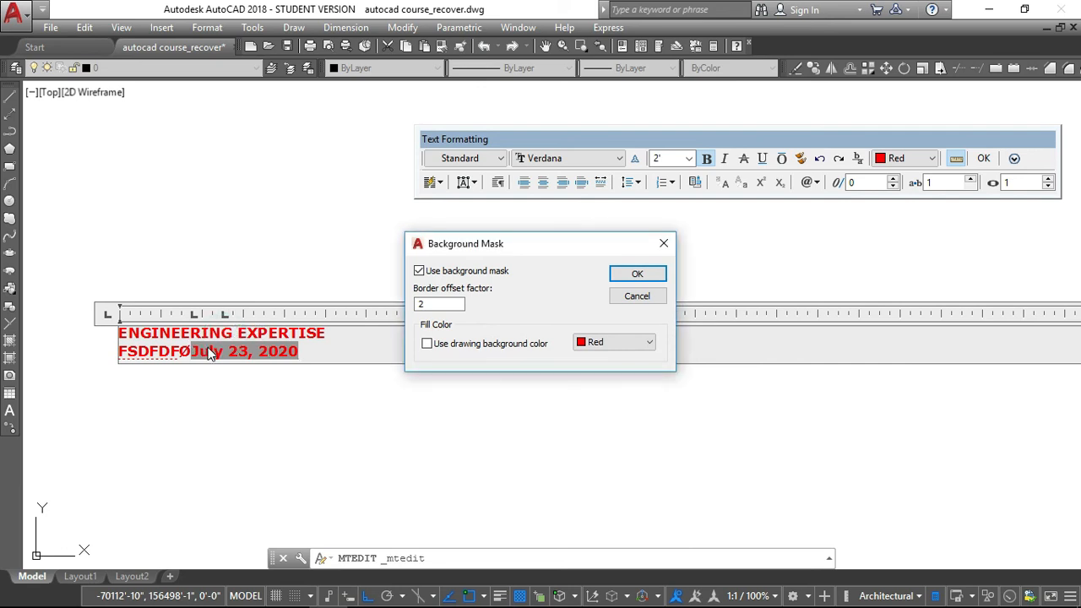
click(638, 338)
click(596, 395)
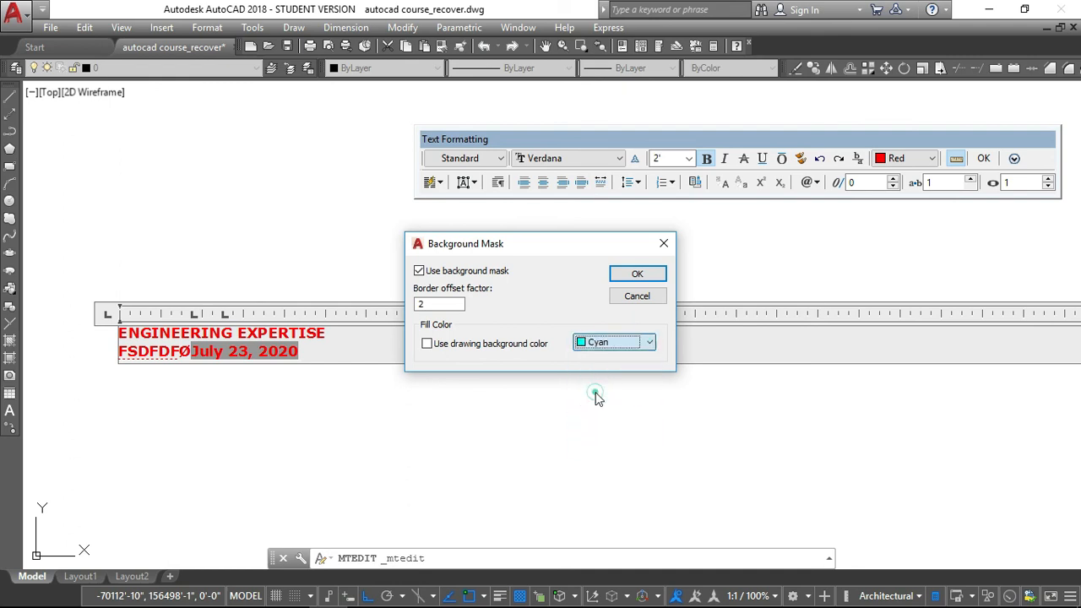
click(638, 279)
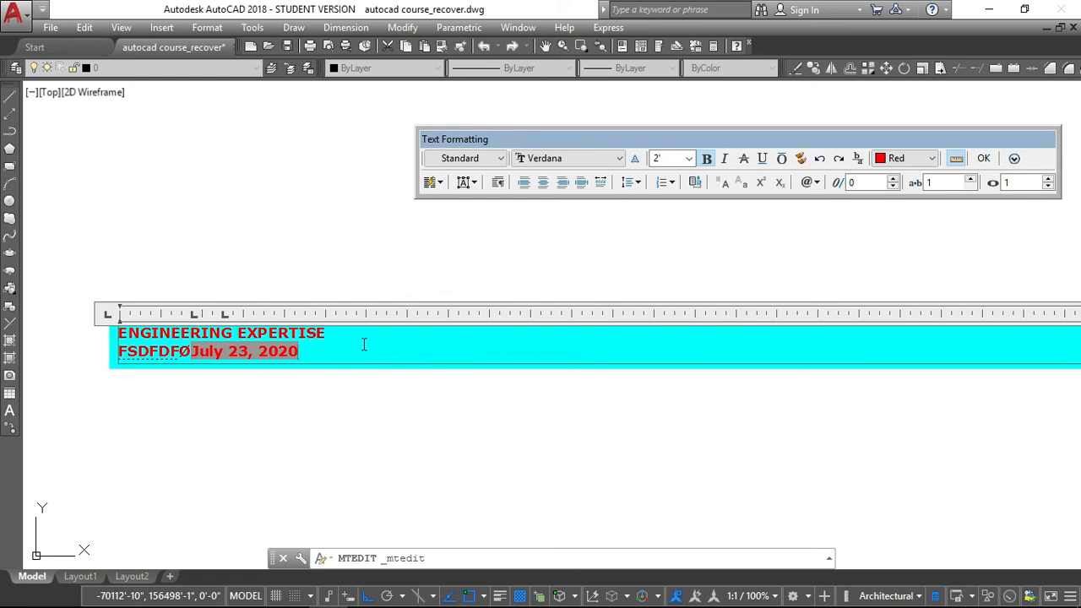
Open text import for the multiline text, examine the file name and file type settings, and leave without importing a file.
click(1014, 158)
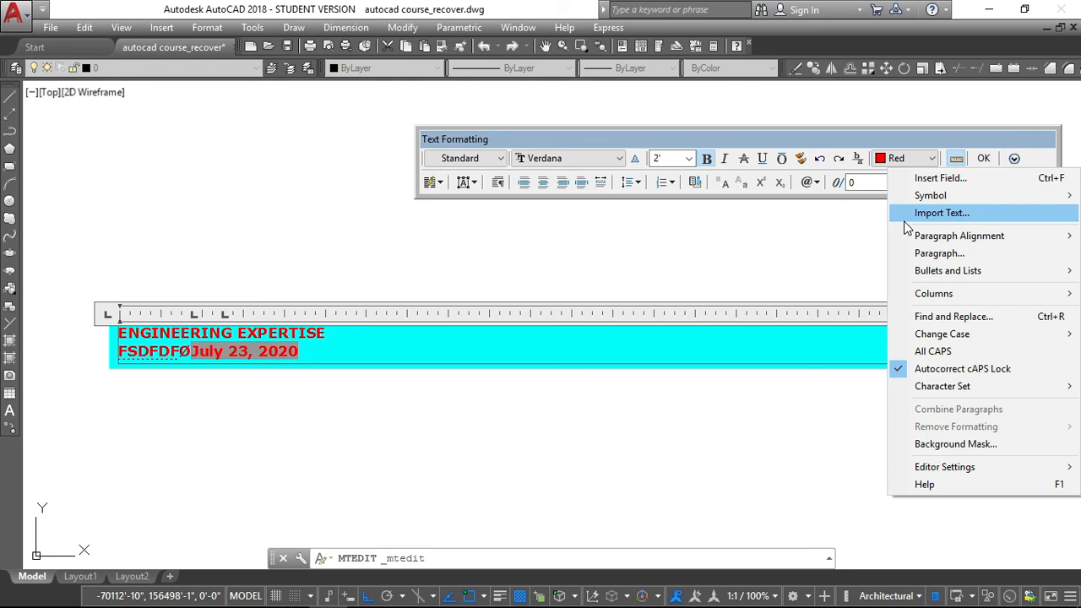
click(910, 213)
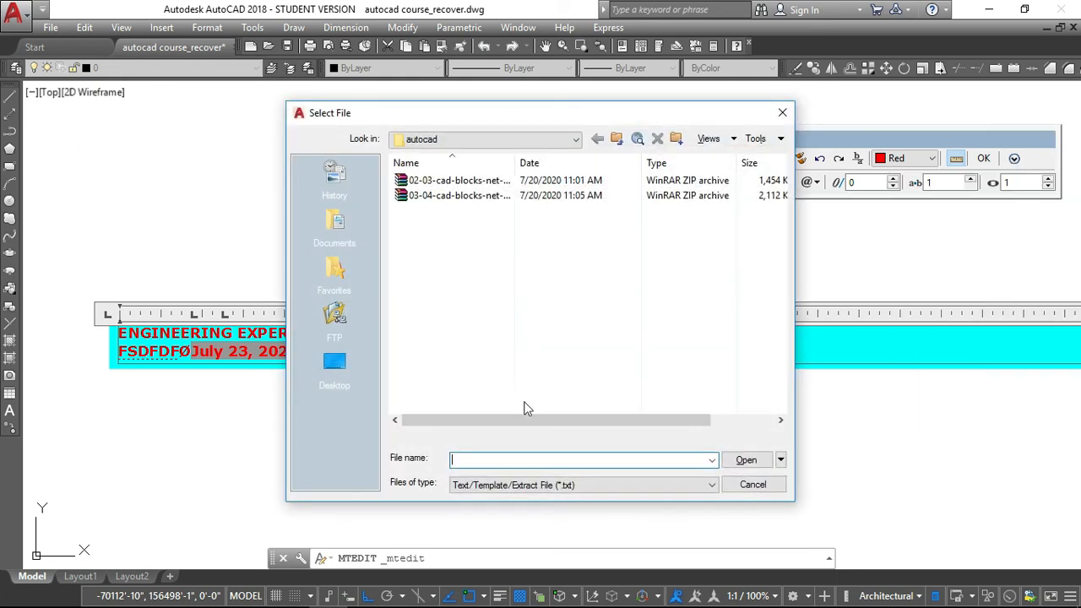
click(562, 488)
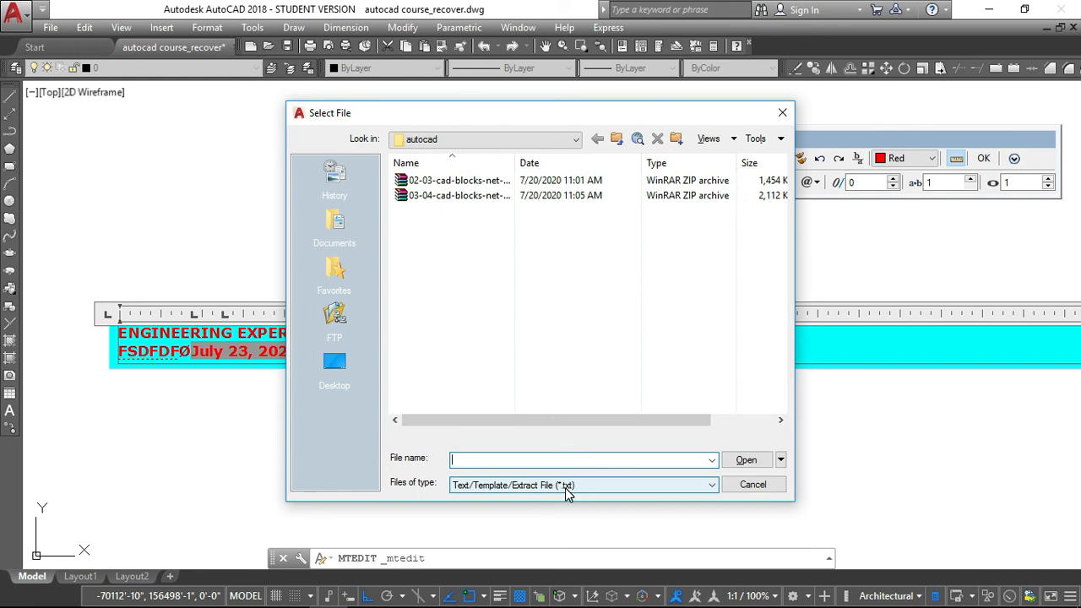
click(610, 460)
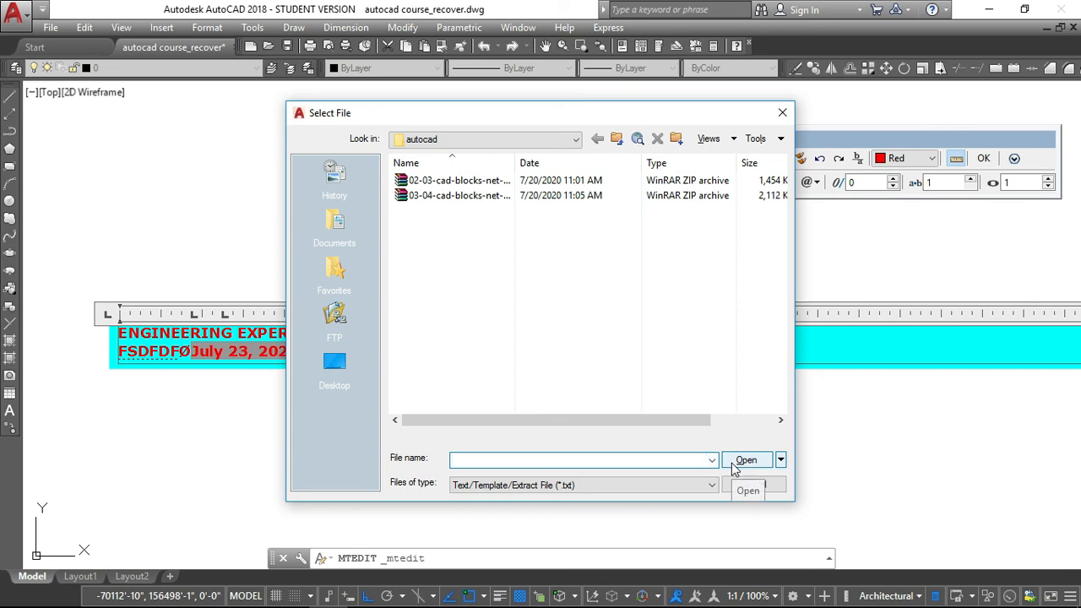
click(750, 485)
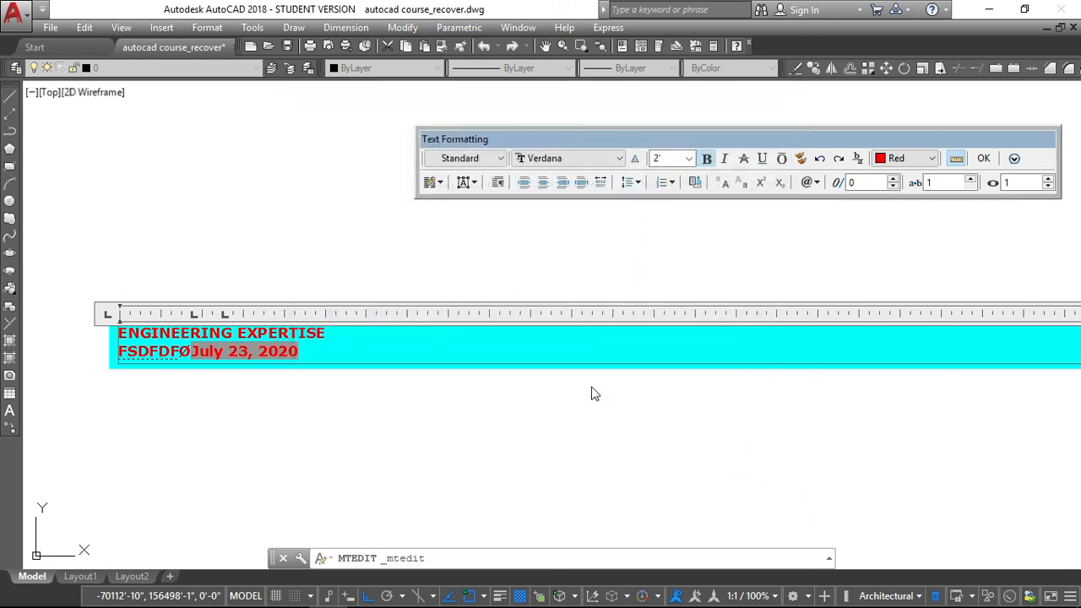